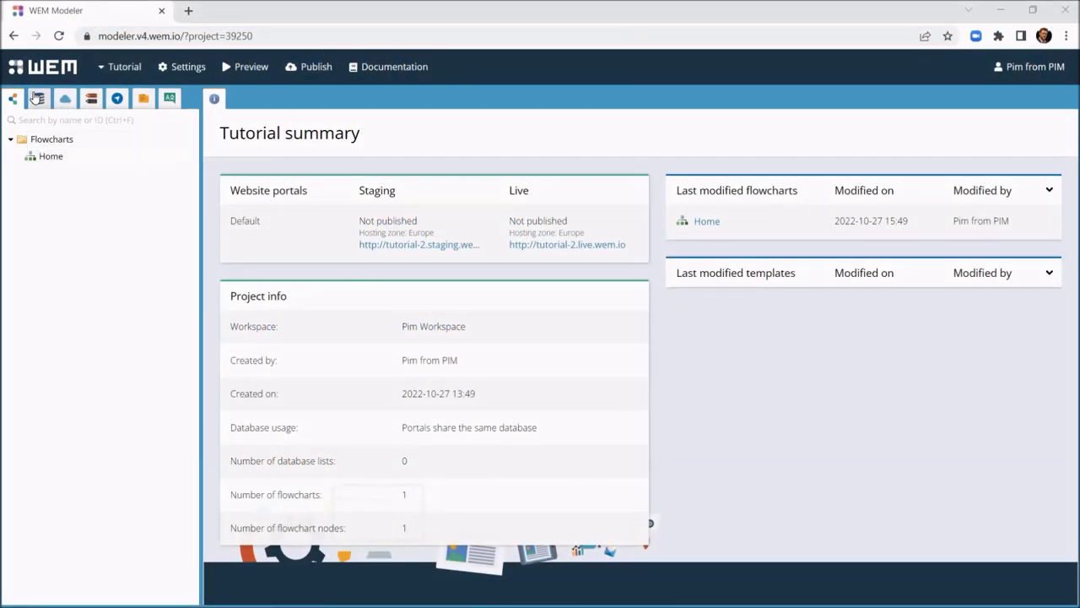
# - Create a database list named Contacts in the data model
pyautogui.click(36, 98)
pyautogui.rightClick(58, 147)
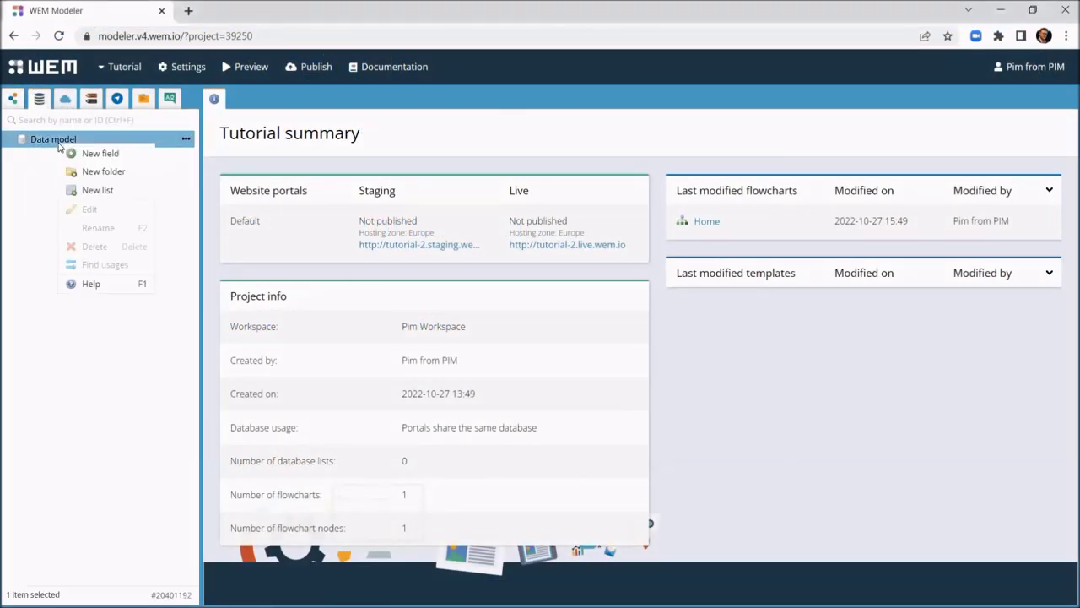
pyautogui.click(97, 190)
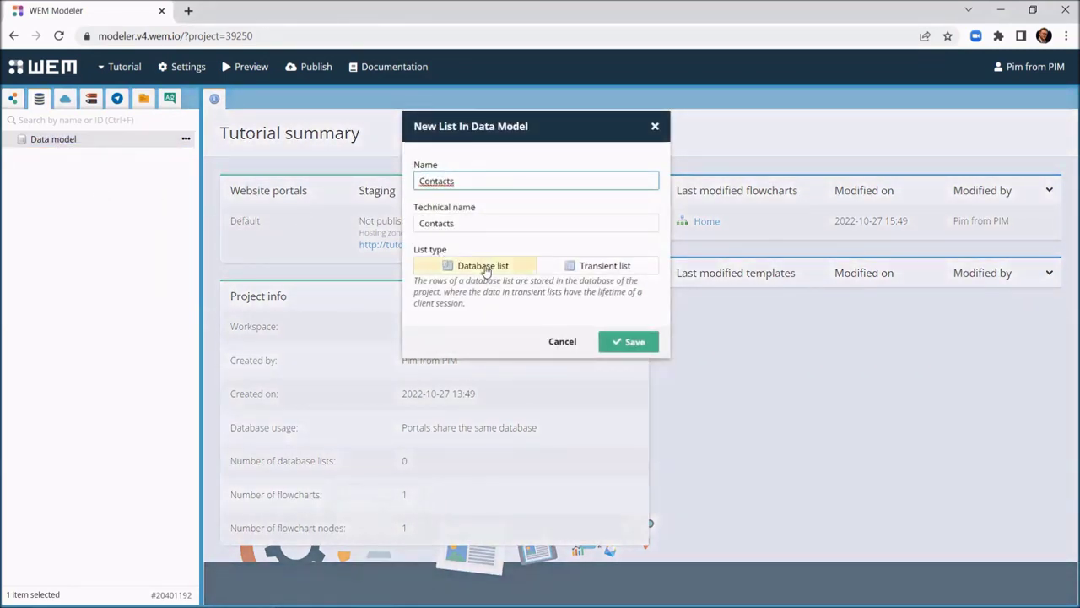
pyautogui.click(455, 266)
pyautogui.click(634, 343)
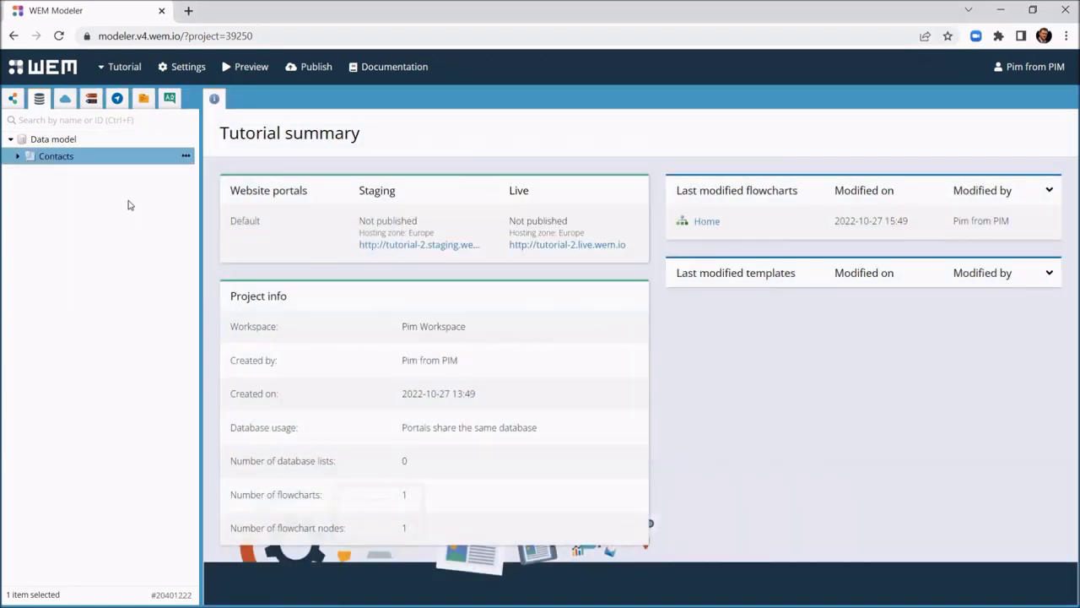
# - Add a text field called Name to the Contacts list
pyautogui.rightClick(59, 158)
pyautogui.click(92, 167)
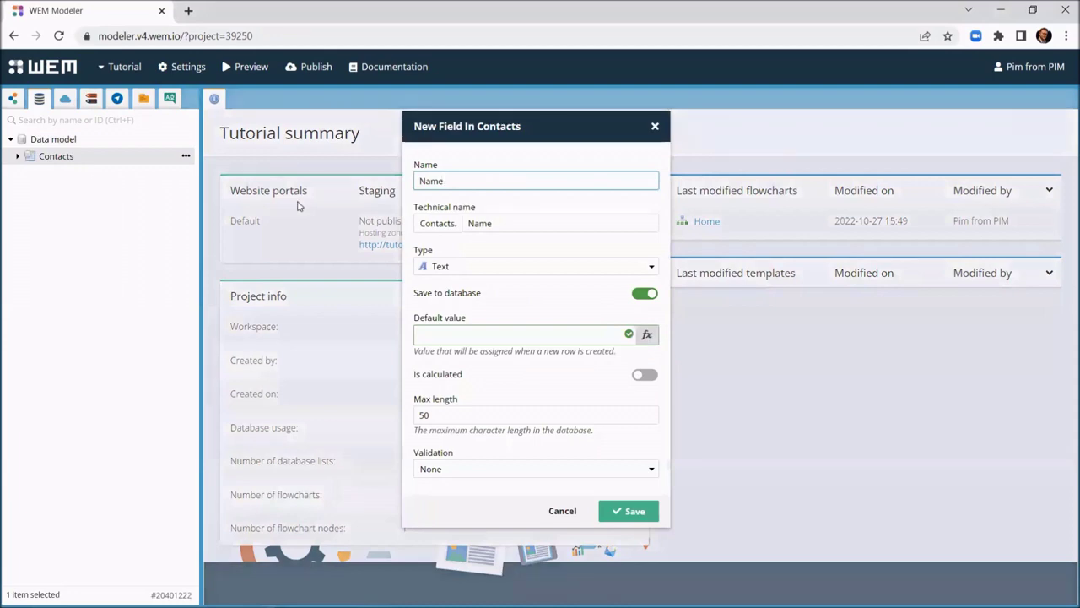
pyautogui.click(622, 511)
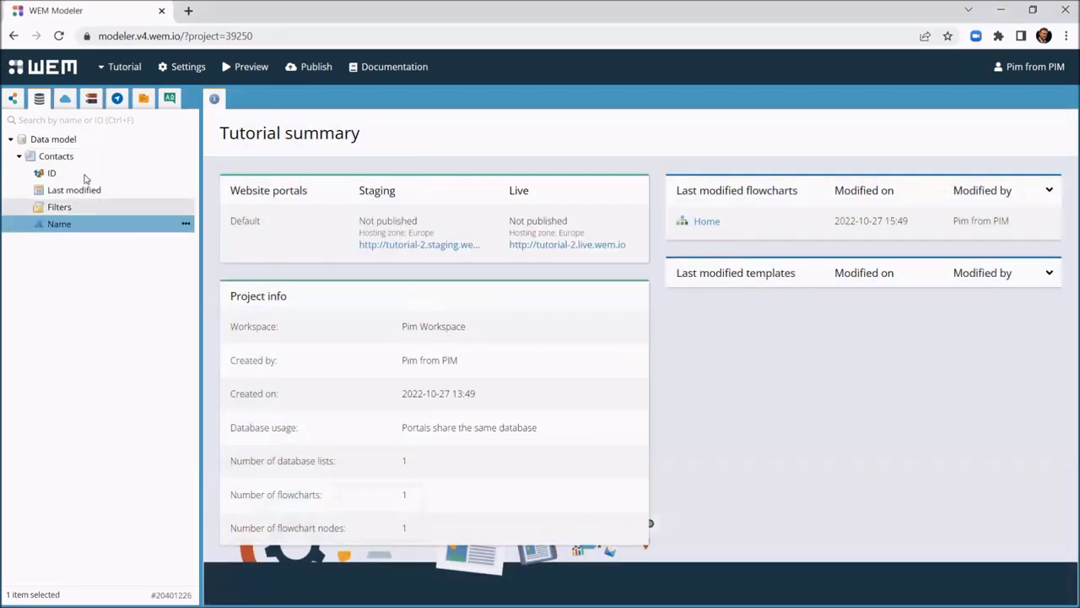
# - Add a text field called Company to the Contacts list
pyautogui.click(86, 157)
pyautogui.rightClick(86, 157)
pyautogui.click(90, 165)
pyautogui.write('Company')
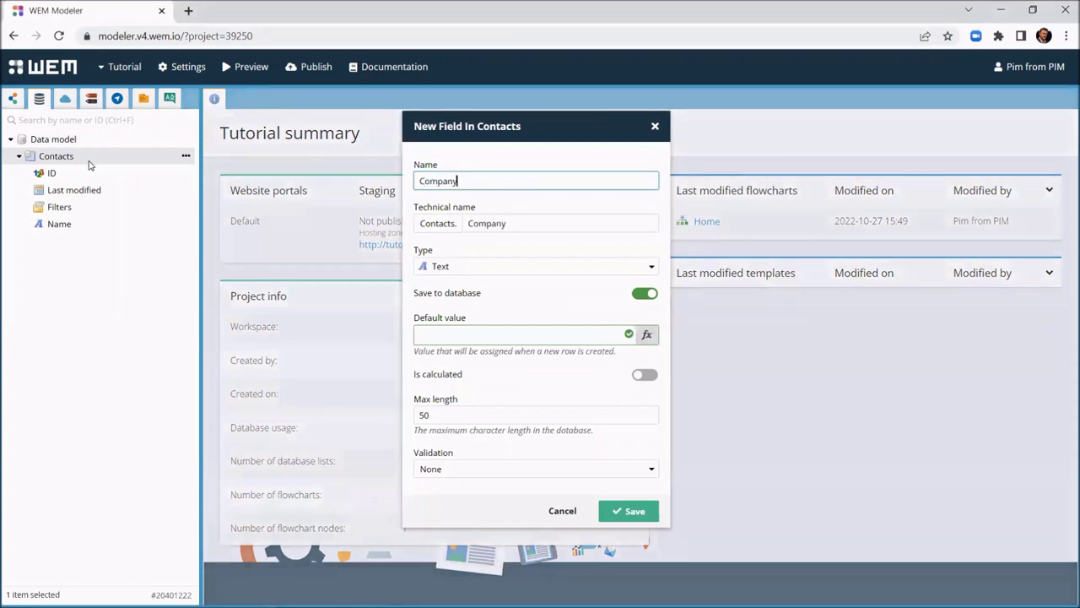
pyautogui.click(631, 510)
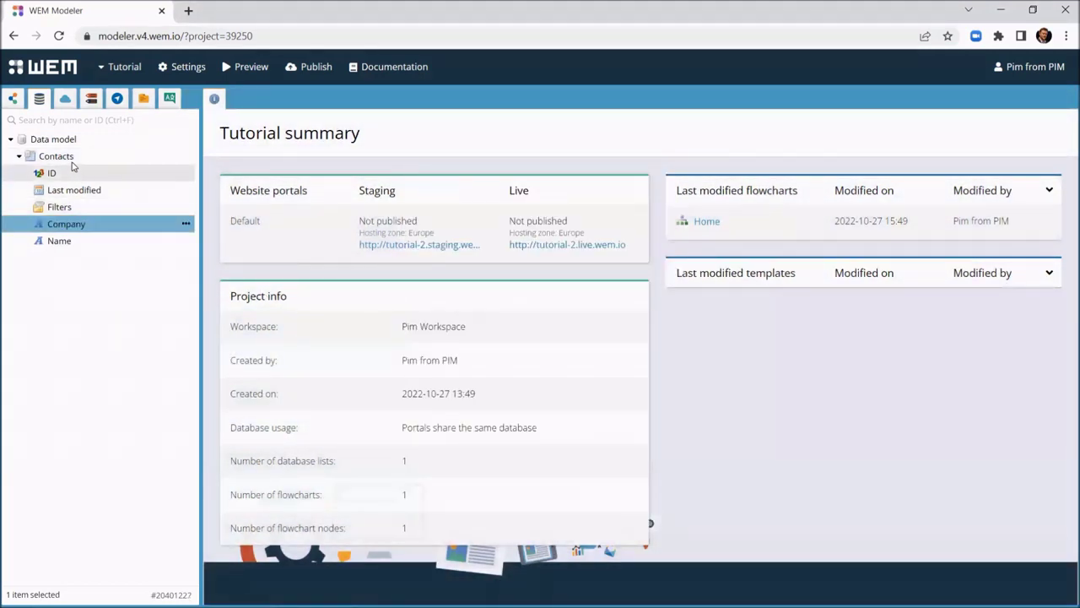
# - Add a field called Last contact date with the Date time type to the Contacts list
pyautogui.rightClick(73, 162)
pyautogui.click(104, 168)
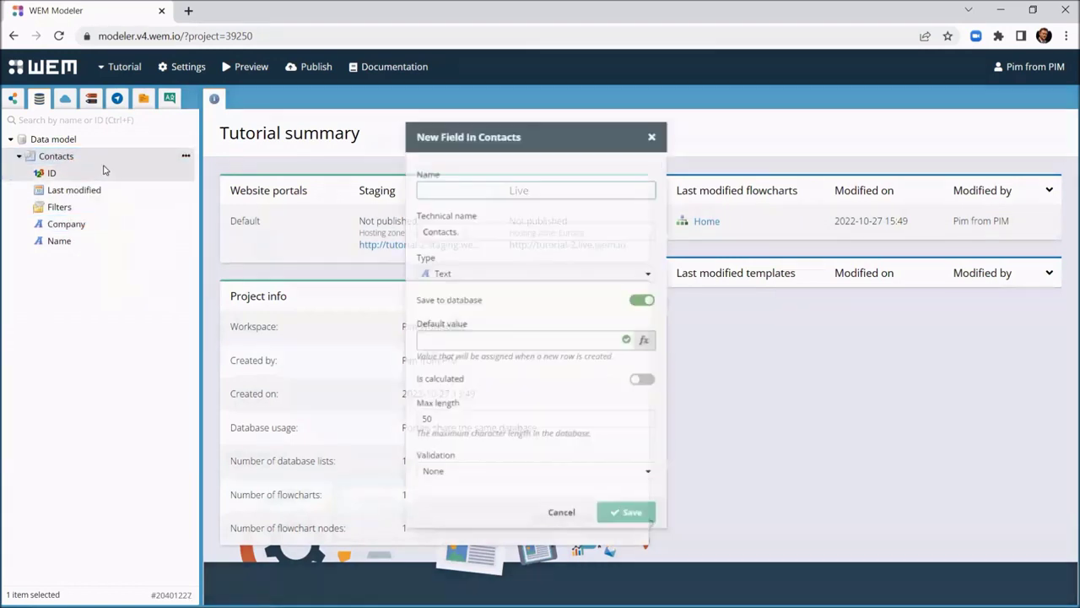
pyautogui.write('Last contact date')
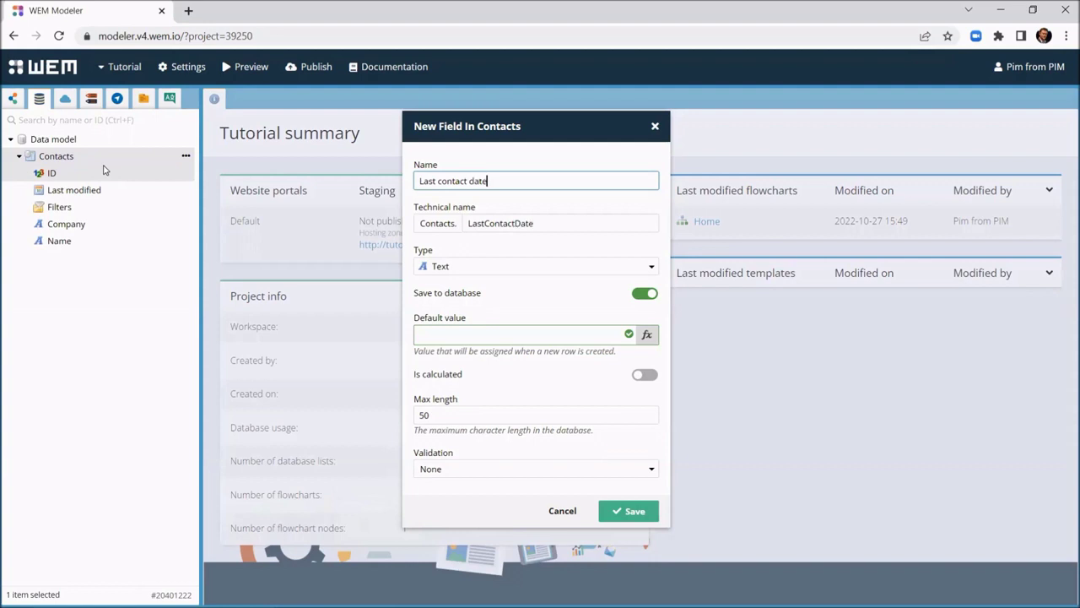
pyautogui.click(451, 267)
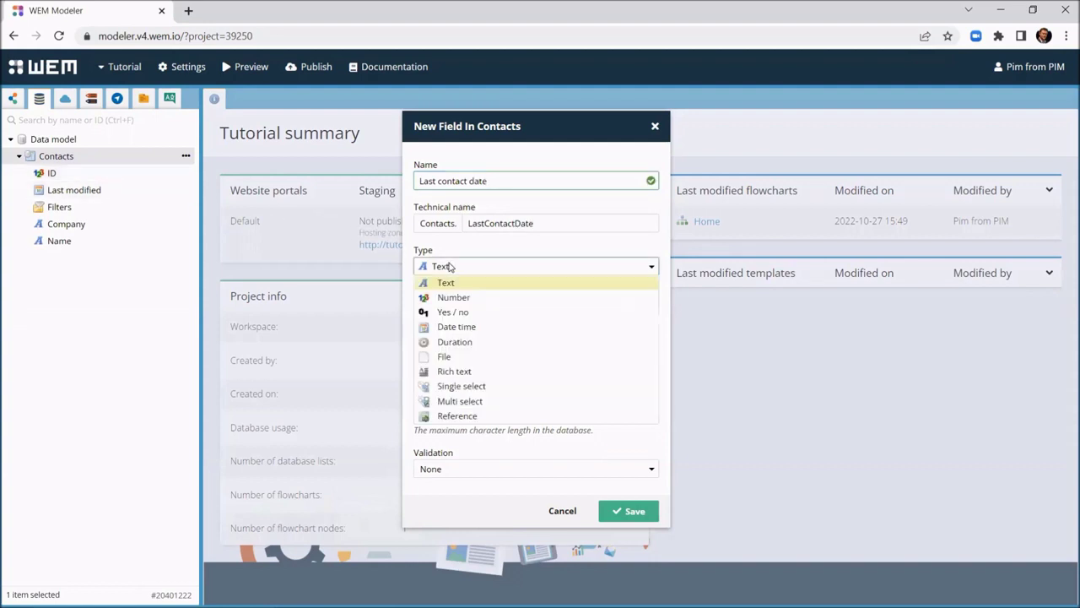
pyautogui.click(480, 330)
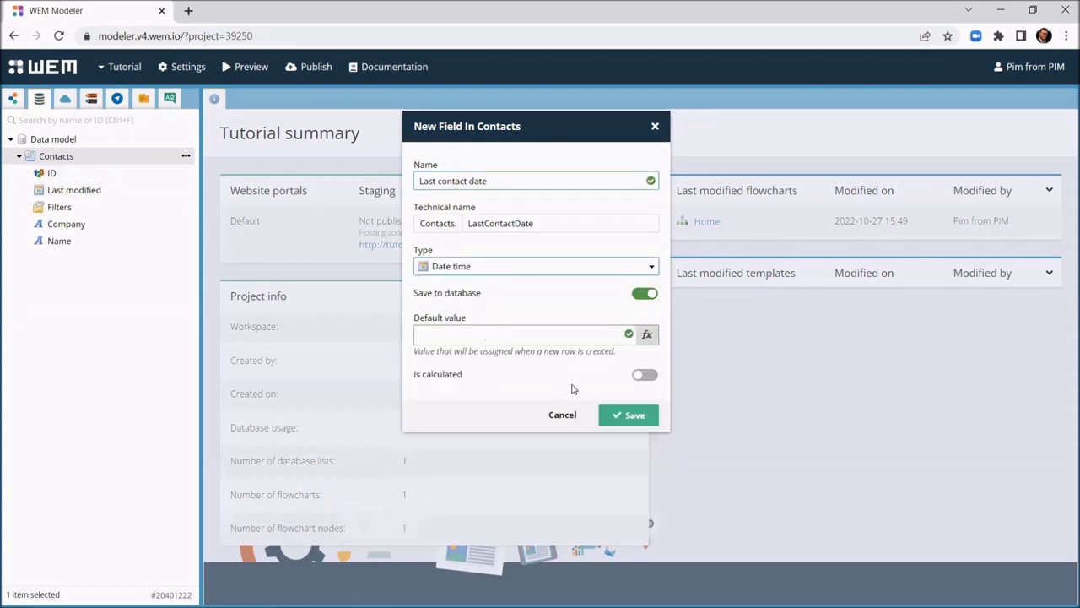
pyautogui.click(631, 413)
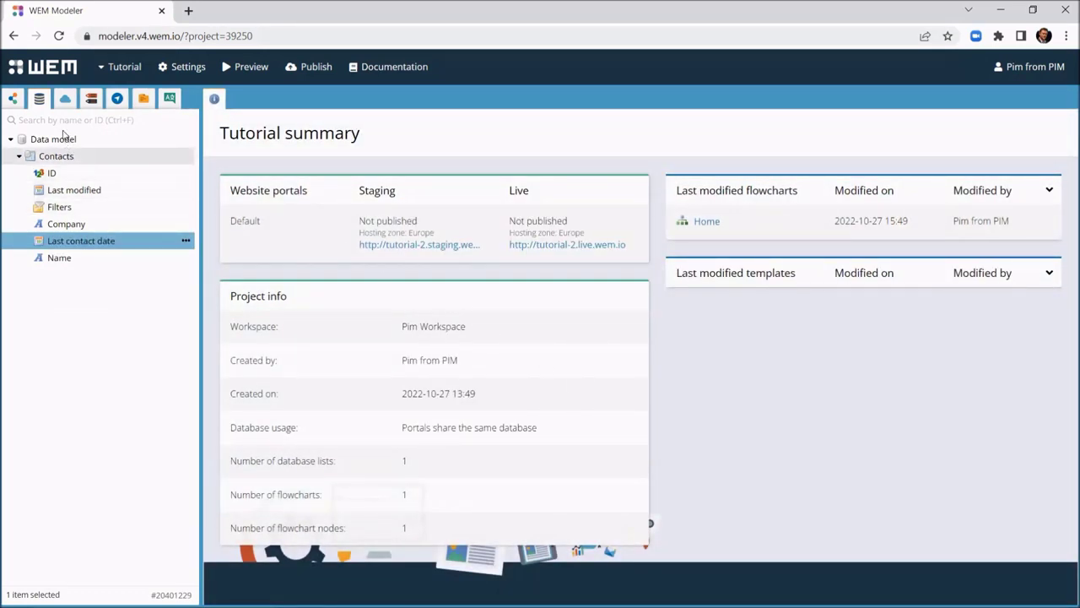
# - Add an interaction node named Contacts to the Home flowchart and connect the Start node to it
pyautogui.click(12, 98)
pyautogui.doubleClick(57, 157)
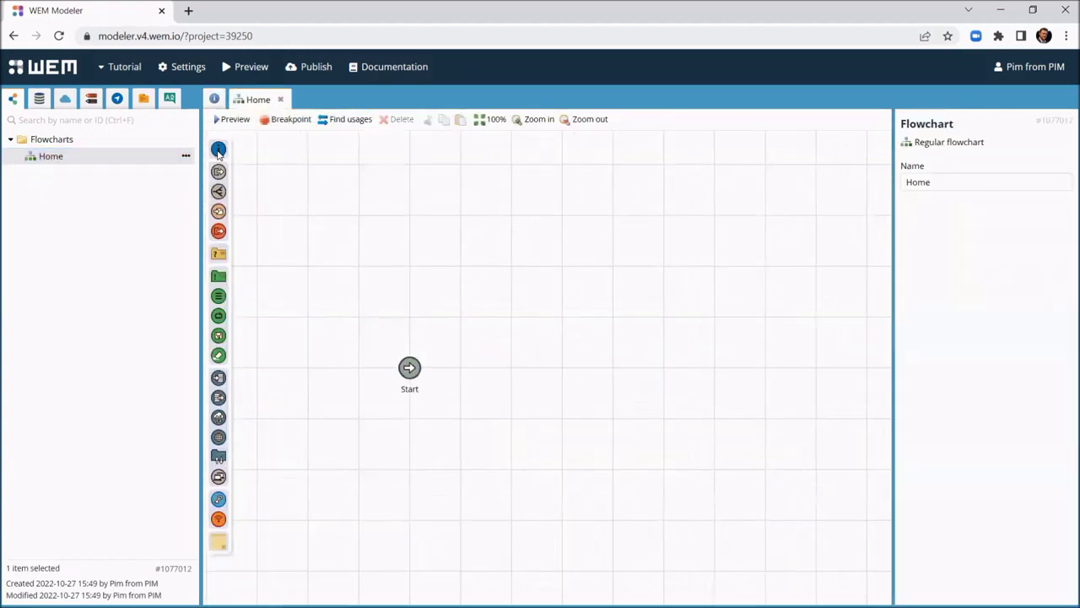
pyautogui.moveTo(218, 149); pyautogui.dragTo(509, 372)
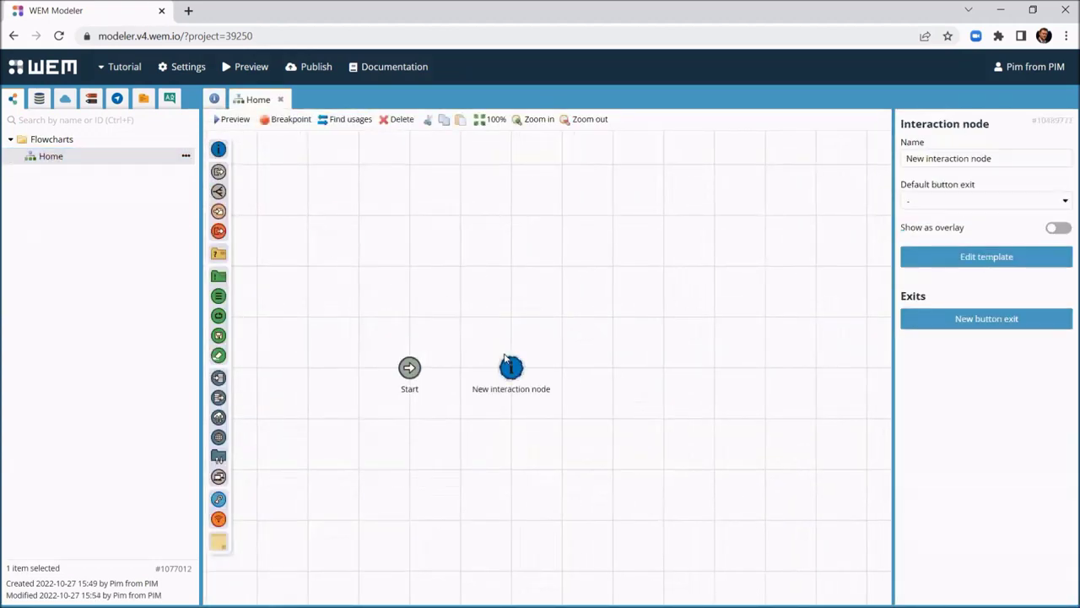
pyautogui.click(1016, 157)
pyautogui.write('Contacts')
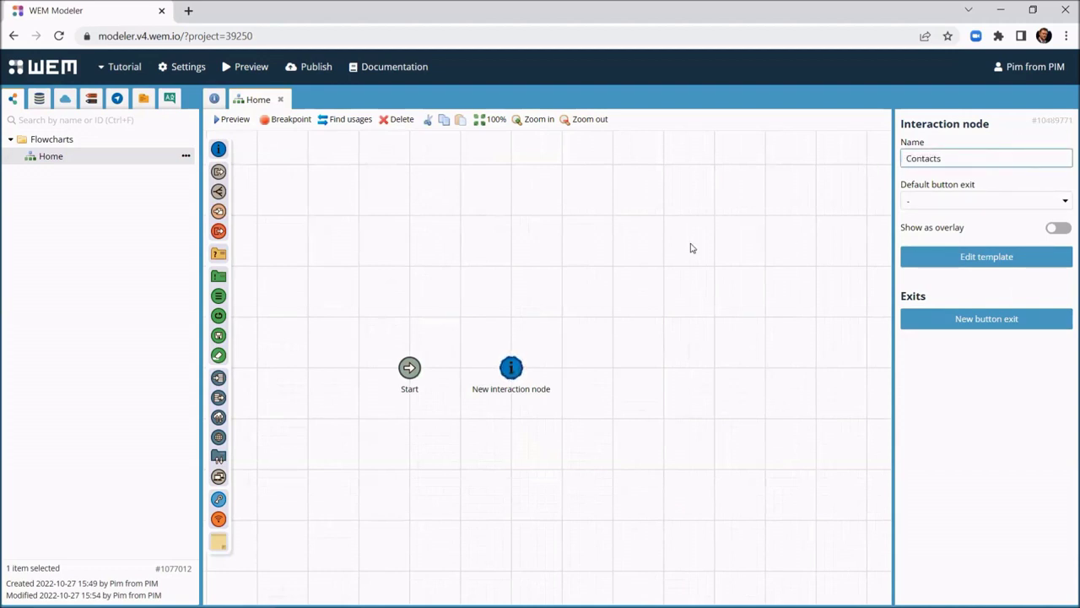
pyautogui.moveTo(422, 374); pyautogui.dragTo(513, 374)
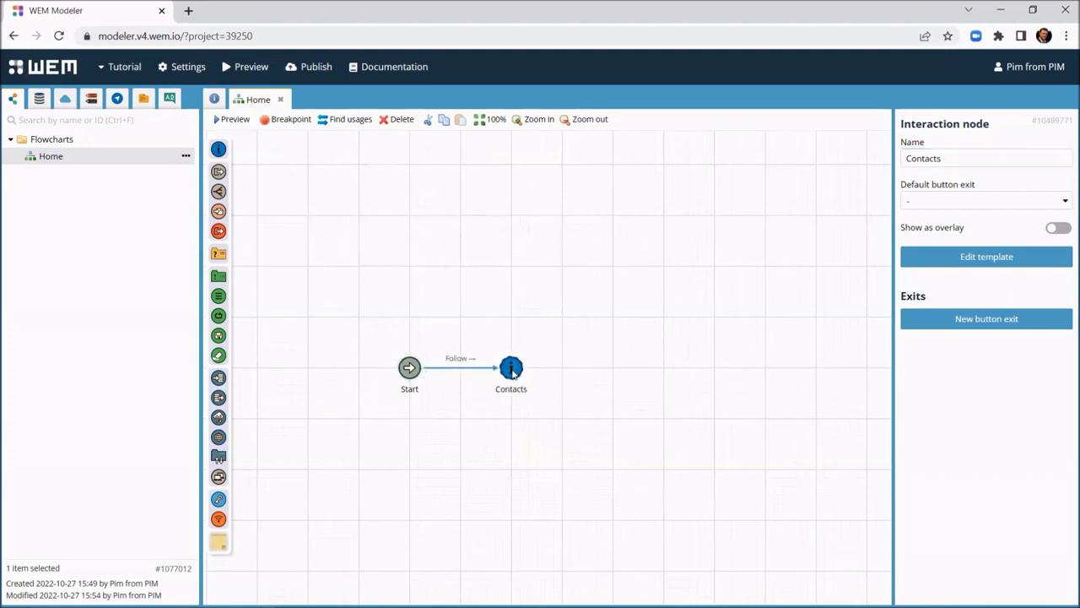
# - Give the Contacts interaction node three button exits: Add, Edit and Delete
pyautogui.click(1011, 329)
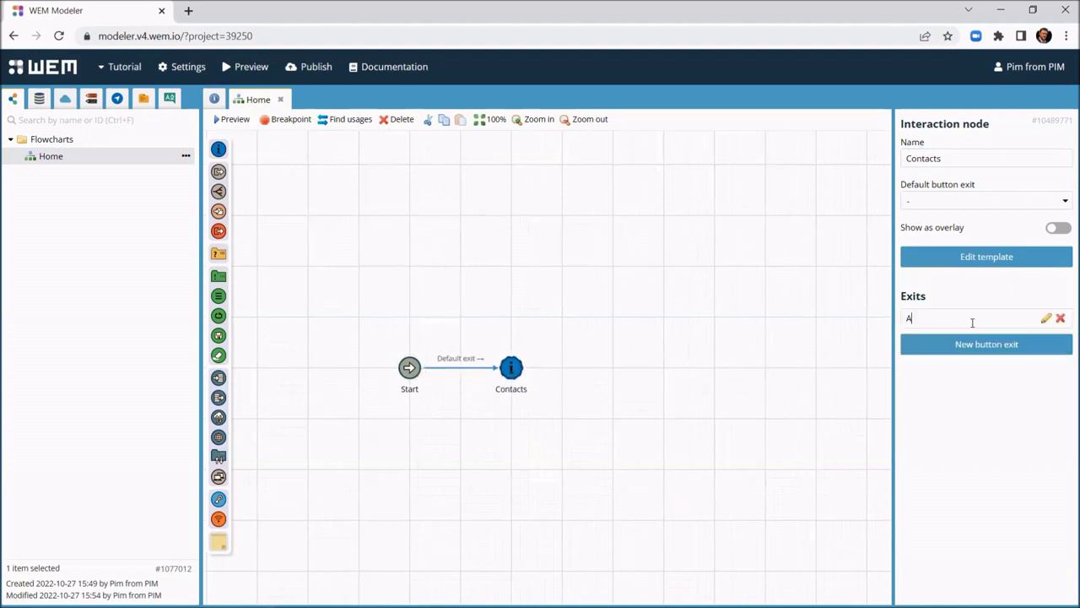
pyautogui.click(968, 344)
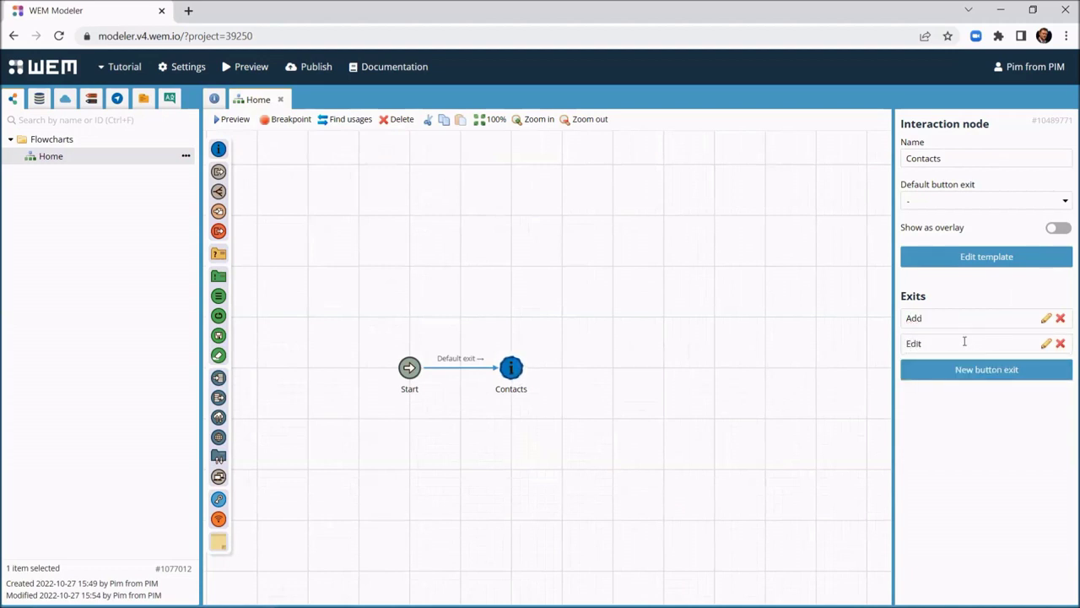
pyautogui.click(962, 369)
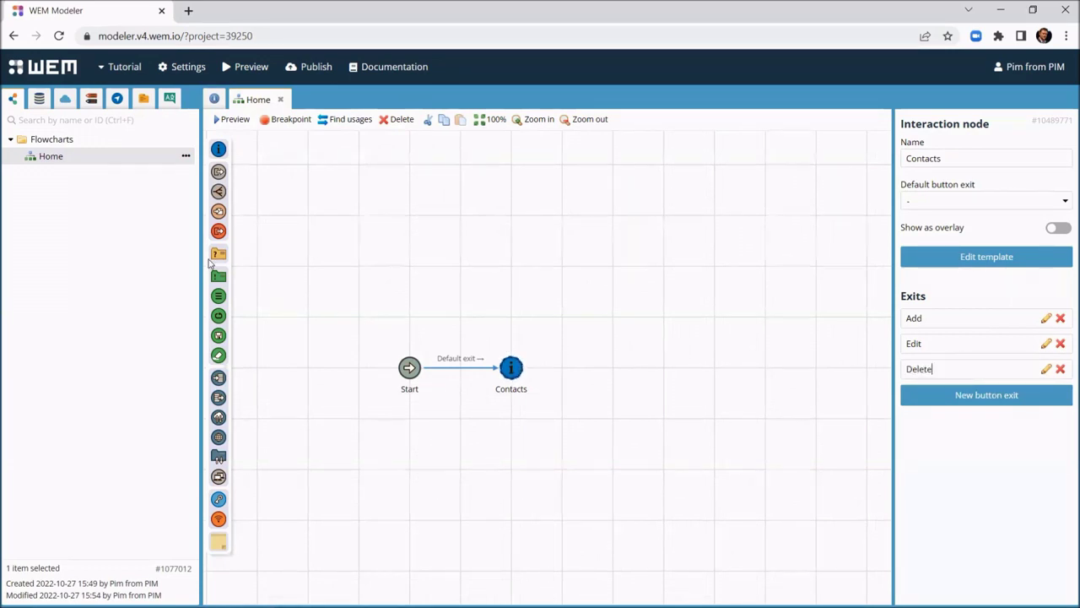
# - Place a Contacts list node with the Add row action above the Contacts interaction node and link the Add exit to it
pyautogui.click(39, 99)
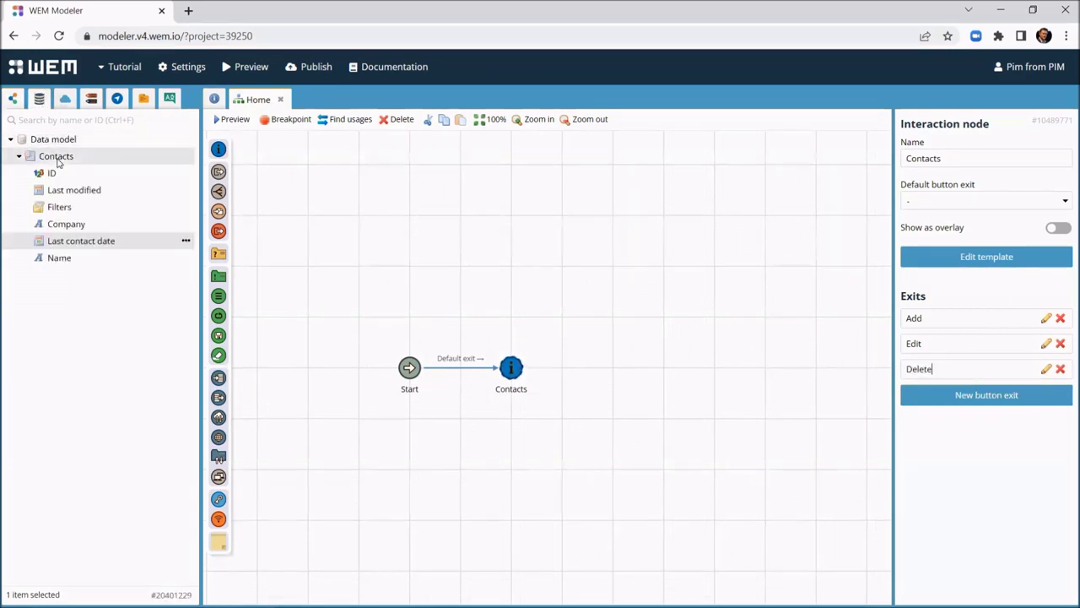
pyautogui.moveTo(56, 157); pyautogui.dragTo(452, 258)
pyautogui.moveTo(604, 279); pyautogui.dragTo(613, 266)
pyautogui.click(650, 295)
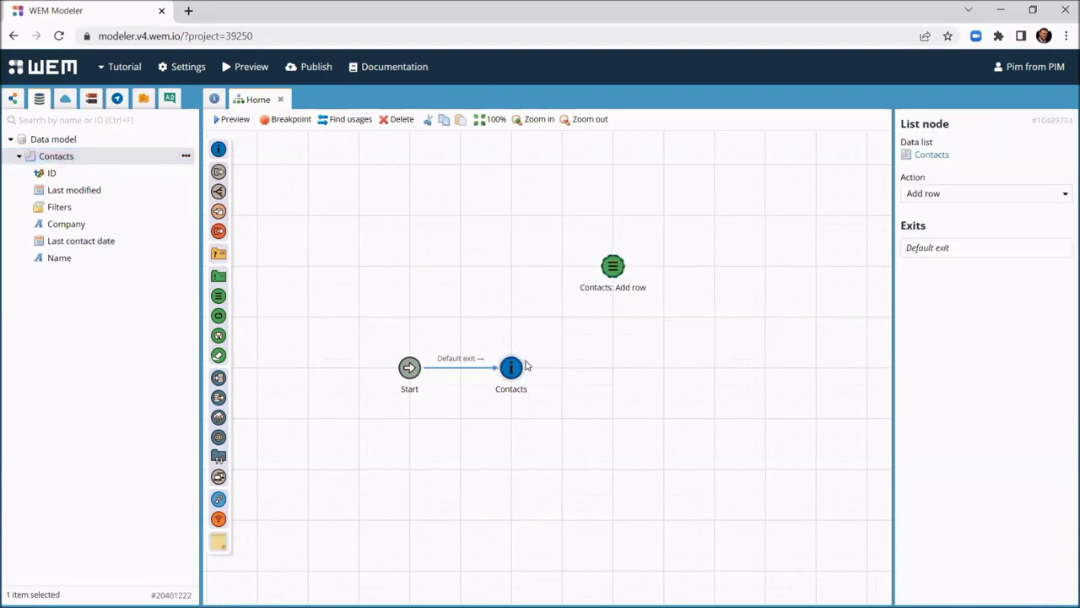
pyautogui.moveTo(525, 365); pyautogui.dragTo(612, 268)
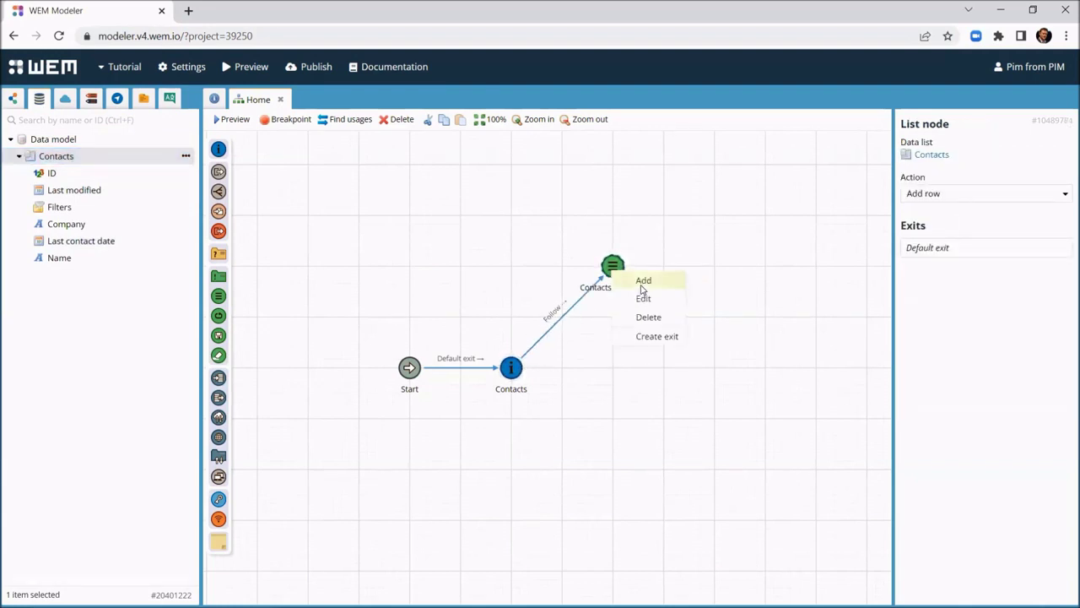
pyautogui.click(641, 287)
# - Place a second interaction node named Contact details and set it to show as an overlay
pyautogui.moveTo(218, 149); pyautogui.dragTo(717, 356)
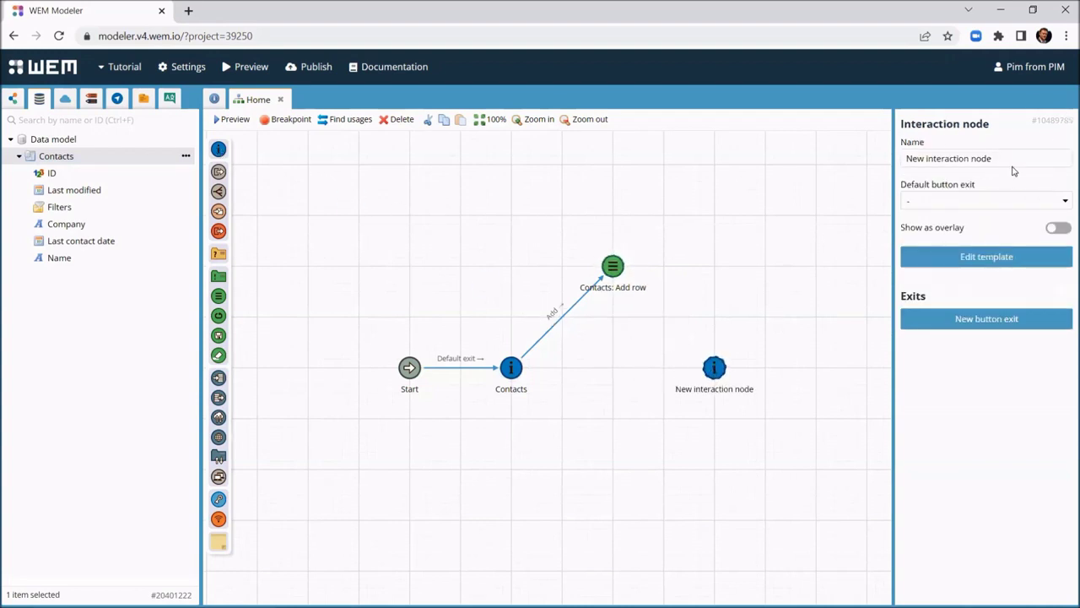
pyautogui.moveTo(1012, 167); pyautogui.dragTo(880, 156)
pyautogui.write('Contact details')
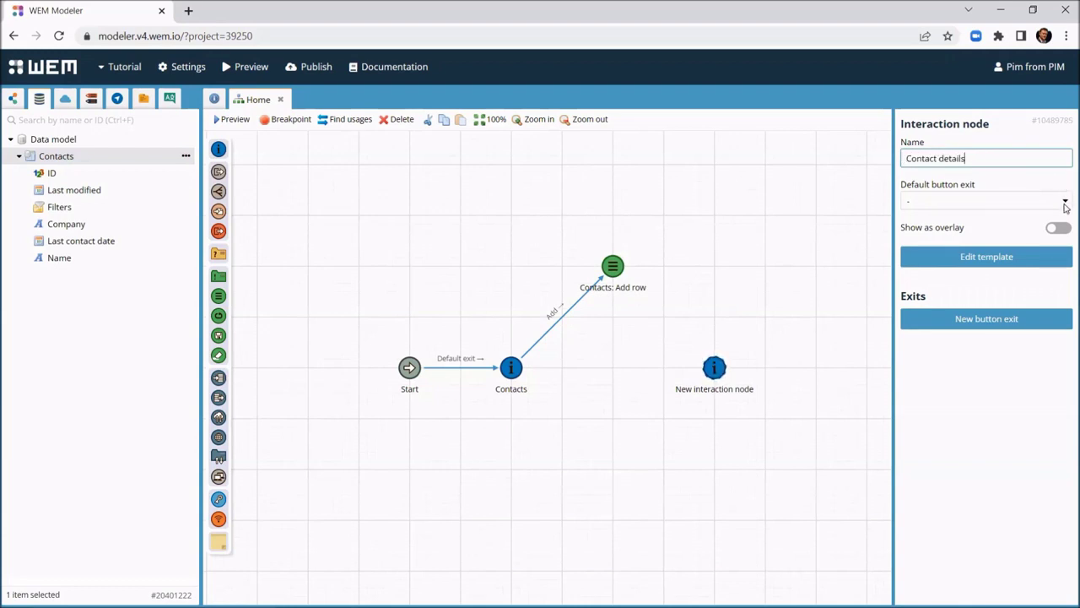
pyautogui.click(1057, 229)
# - Give Contact details the button exits Save and Cancel, and connect the Add row node to it
pyautogui.click(971, 319)
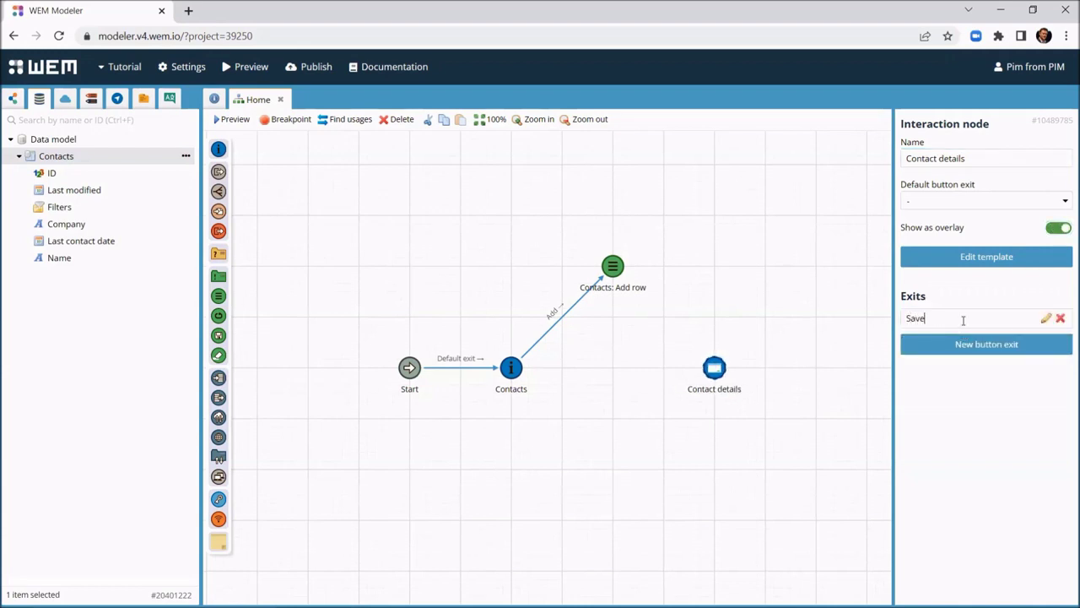
pyautogui.click(957, 343)
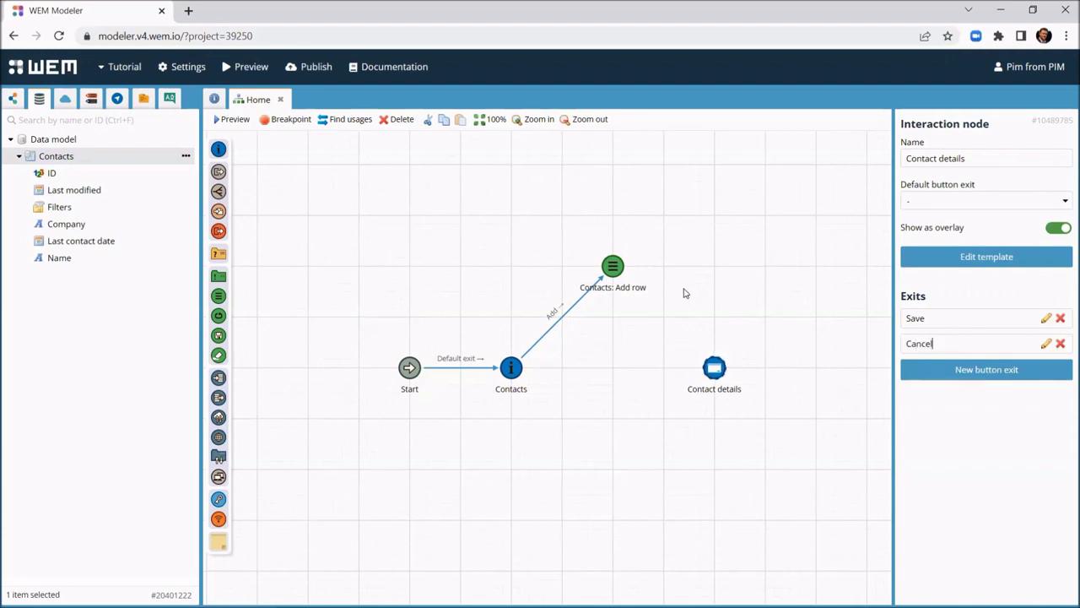
pyautogui.moveTo(627, 269); pyautogui.dragTo(714, 373)
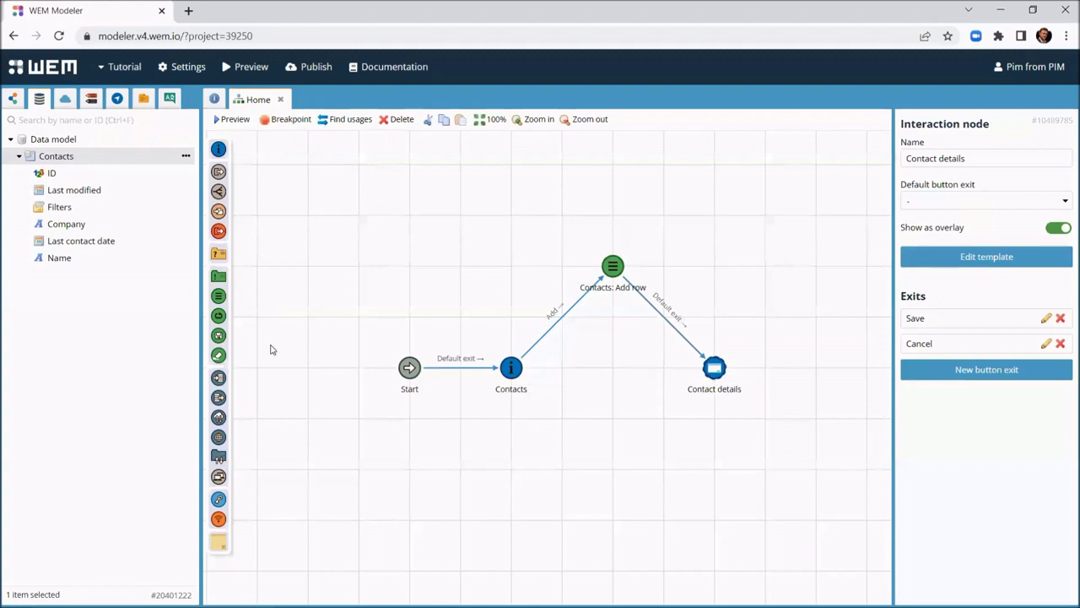
# - Route the Save exit of Contact details through a new Save database changes node back to the Contacts interaction node
pyautogui.moveTo(313, 357); pyautogui.dragTo(613, 478)
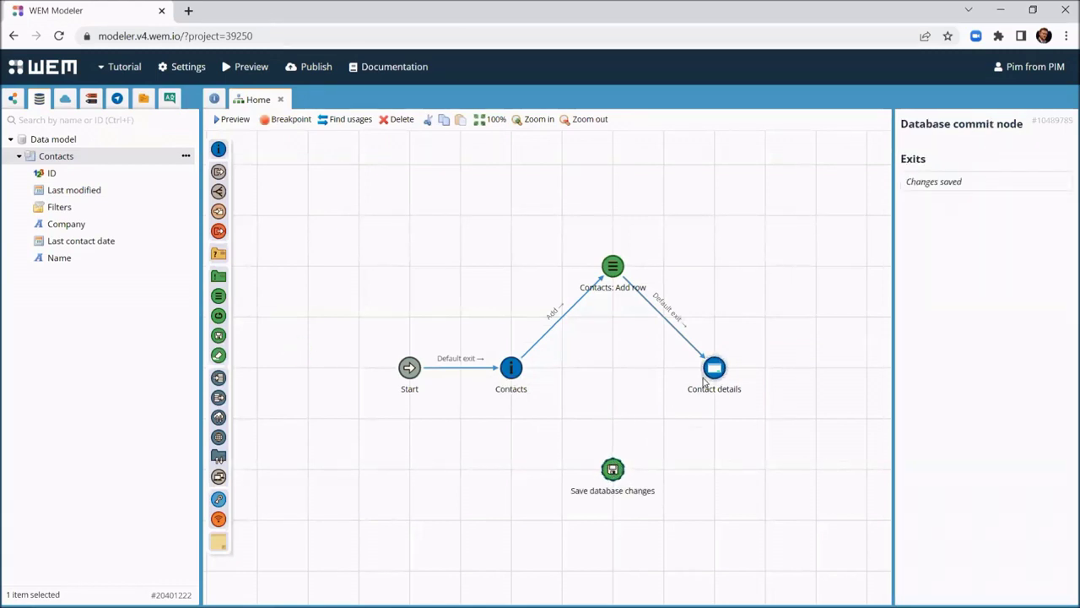
pyautogui.moveTo(704, 381)
pyautogui.mouseDown()
pyautogui.moveTo(614, 469)
pyautogui.moveTo(513, 374)
pyautogui.moveTo(520, 382)
pyautogui.mouseUp()
pyautogui.click(650, 478)
pyautogui.click(518, 379)
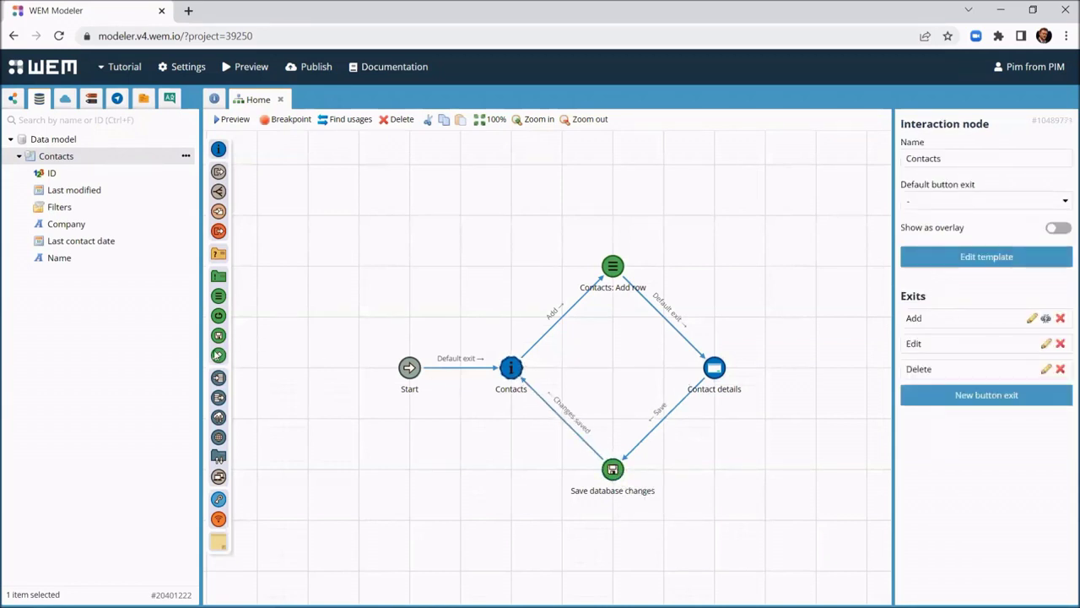
# - Route Contact details' Cancel exit through a new Discard database changes node back to Contacts, and link Contacts' Edit exit to Contact details
pyautogui.moveTo(218, 355); pyautogui.dragTo(611, 419)
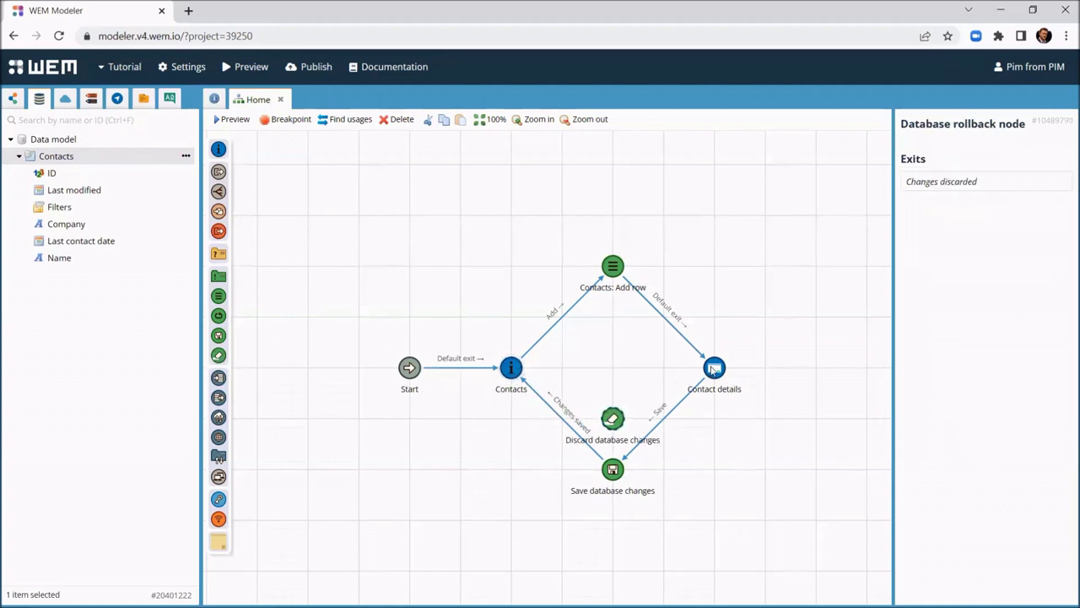
pyautogui.moveTo(714, 368)
pyautogui.mouseDown()
pyautogui.moveTo(616, 419)
pyautogui.moveTo(513, 371)
pyautogui.moveTo(719, 376)
pyautogui.mouseUp()
pyautogui.click(657, 442)
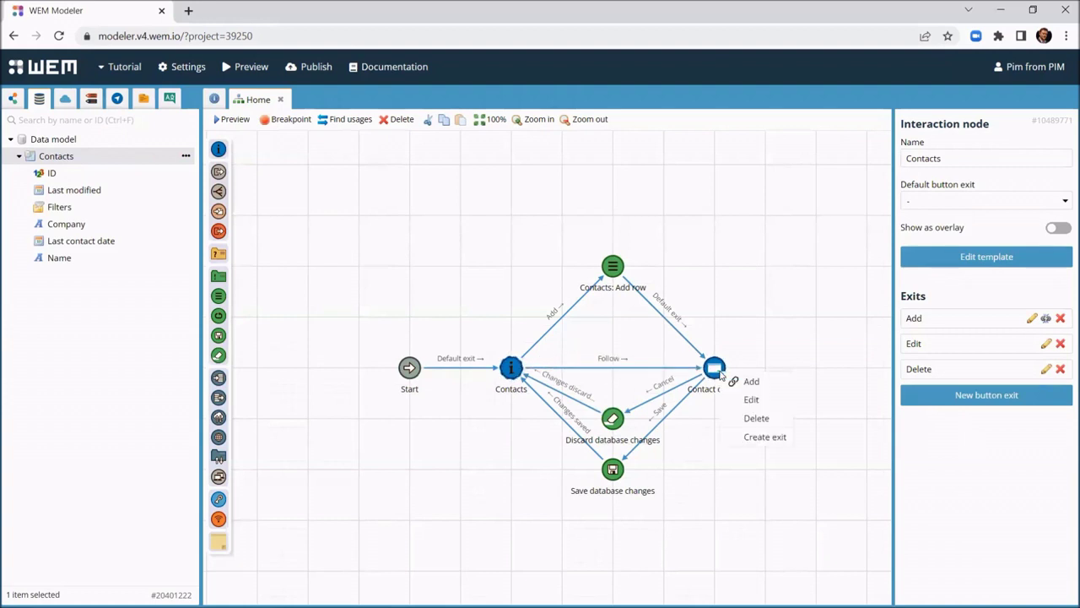
pyautogui.click(754, 397)
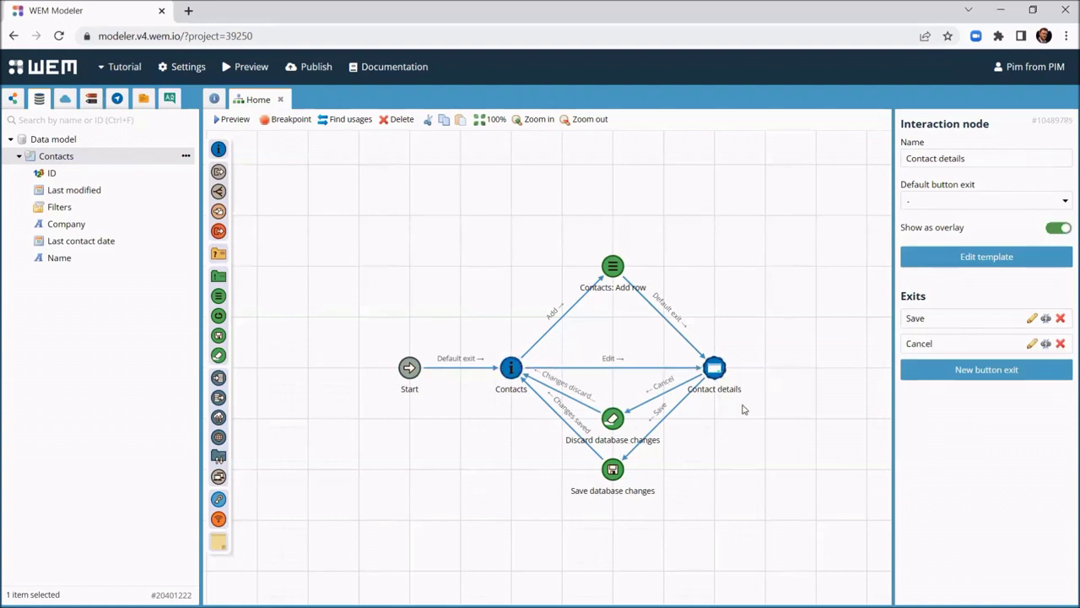
# - Add a Contacts list node that deletes the current row, linking the Delete exit to it and it to Save database changes
pyautogui.moveTo(72, 159); pyautogui.dragTo(511, 474)
pyautogui.click(528, 517)
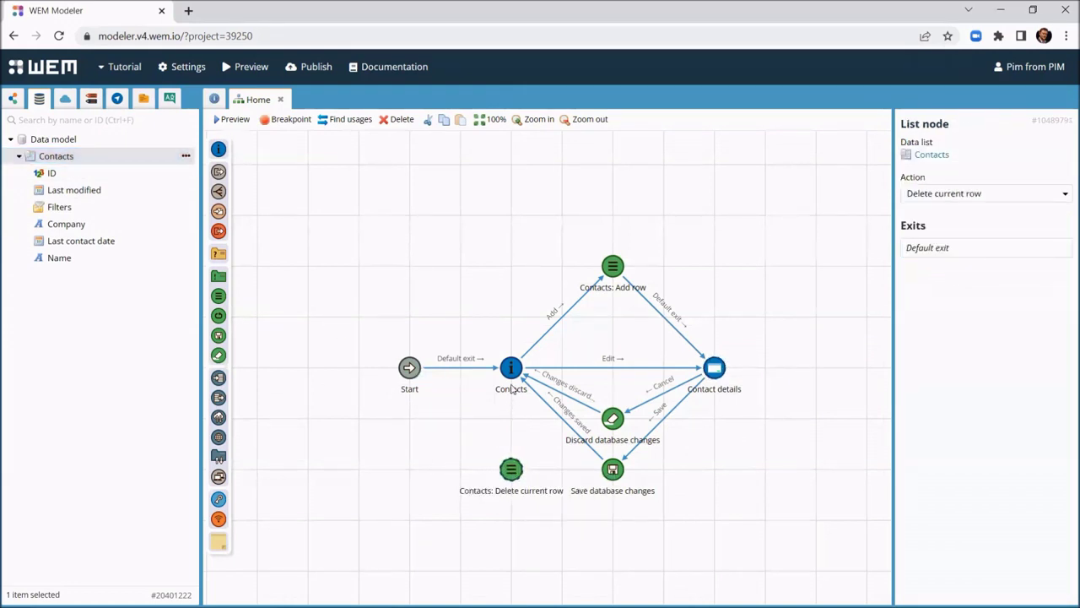
pyautogui.moveTo(512, 384)
pyautogui.mouseDown()
pyautogui.moveTo(518, 469)
pyautogui.moveTo(609, 471)
pyautogui.mouseUp()
pyautogui.click(547, 509)
pyautogui.click(612, 470)
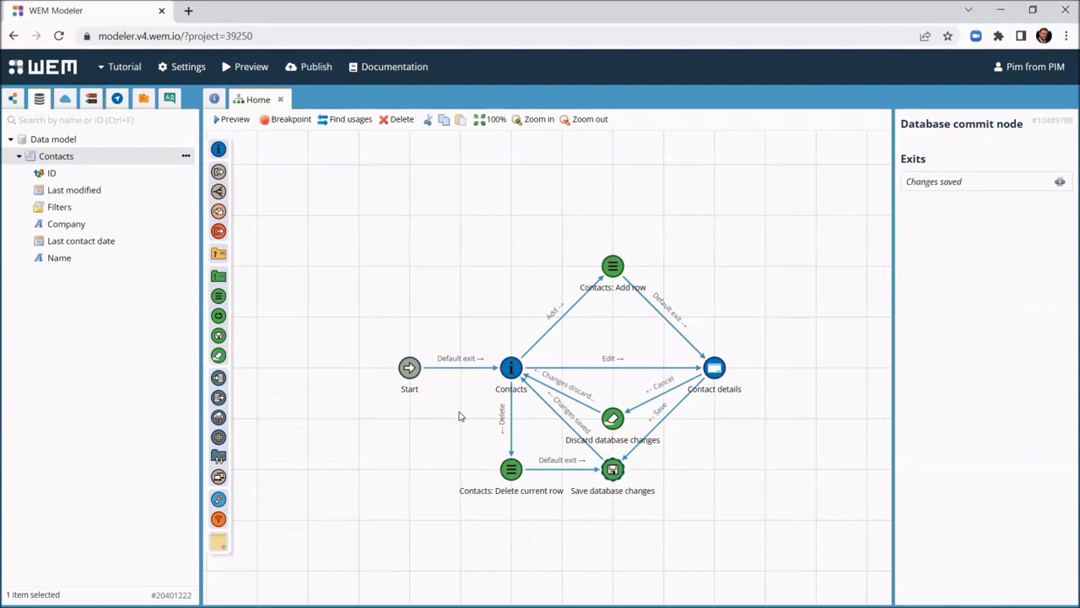
# - Add a Contacts data grid with the Name, Company and Last contact date columns to the Contacts node's template
pyautogui.click(510, 372)
pyautogui.doubleClick(510, 371)
pyautogui.moveTo(72, 161); pyautogui.dragTo(360, 292)
pyautogui.click(361, 293)
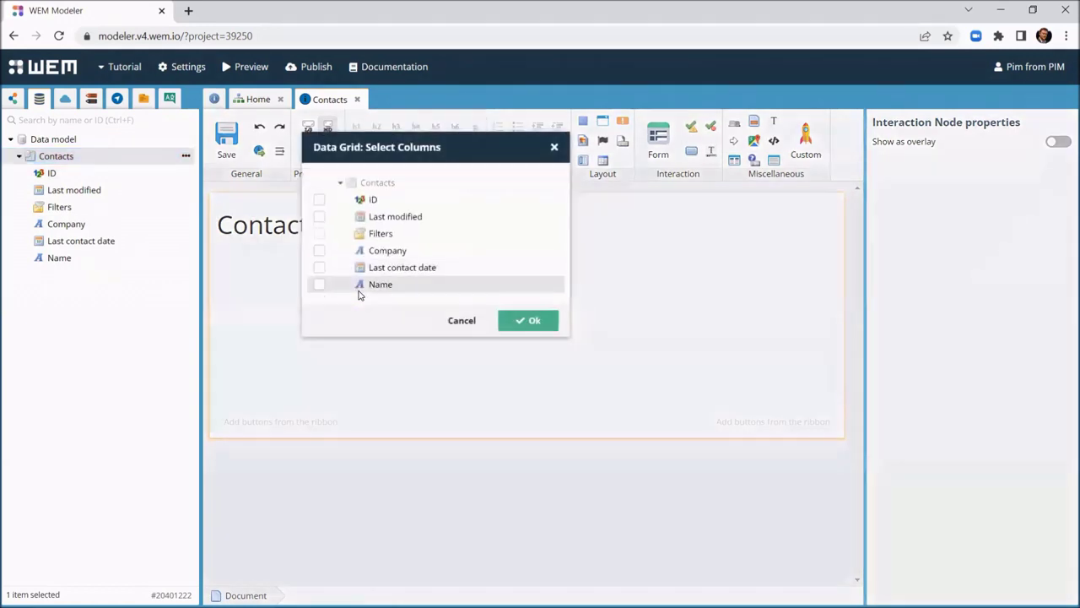
pyautogui.click(319, 249)
pyautogui.click(319, 266)
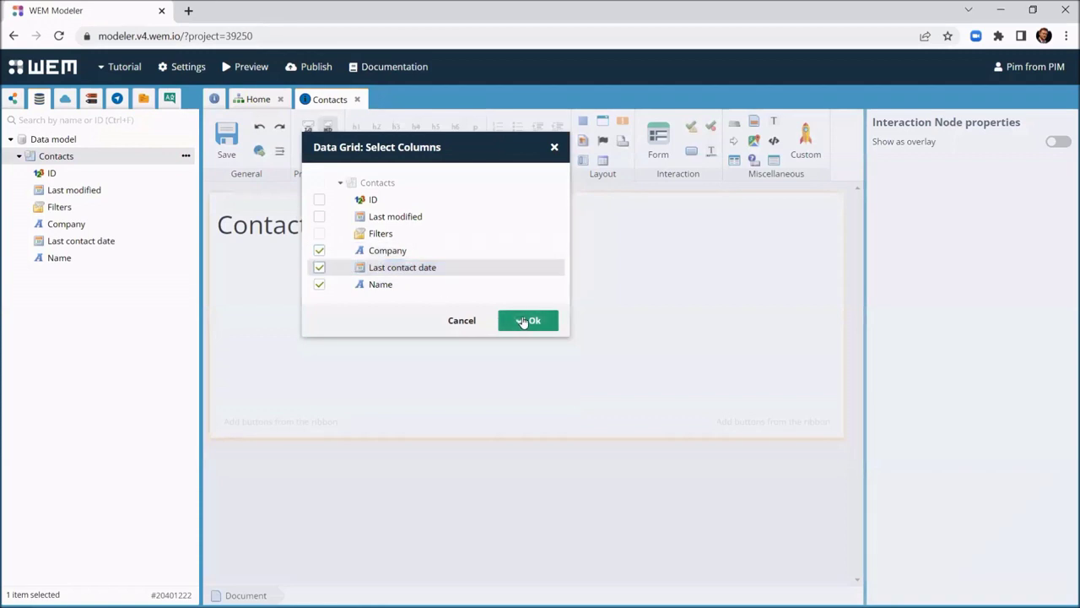
pyautogui.click(518, 321)
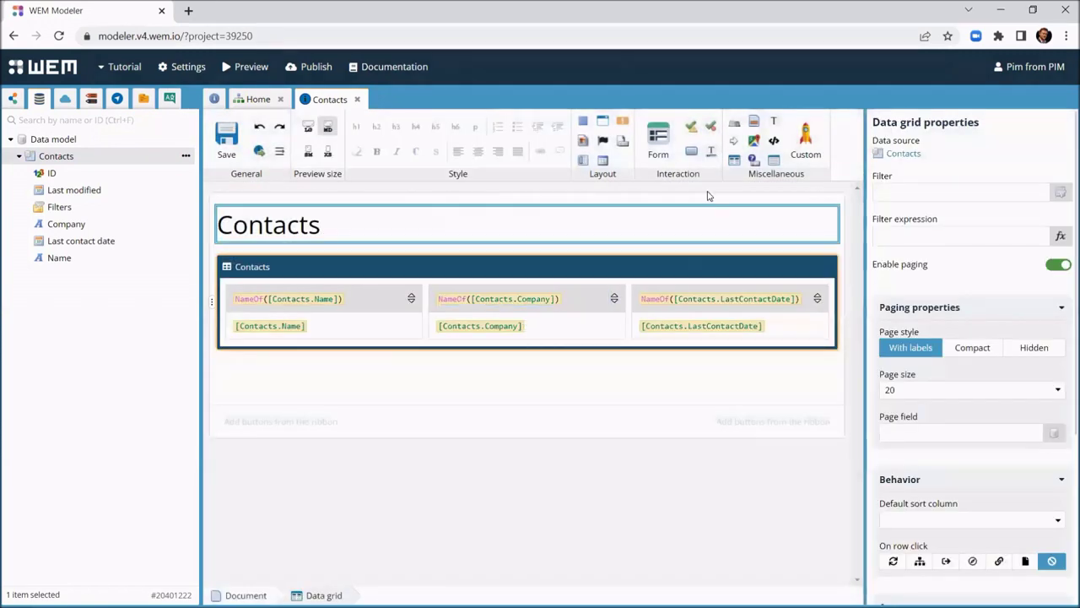
# - Place an Add exit button in the template's button bar and make a row click in the grid follow the Edit exit
pyautogui.moveTo(691, 151); pyautogui.dragTo(773, 422)
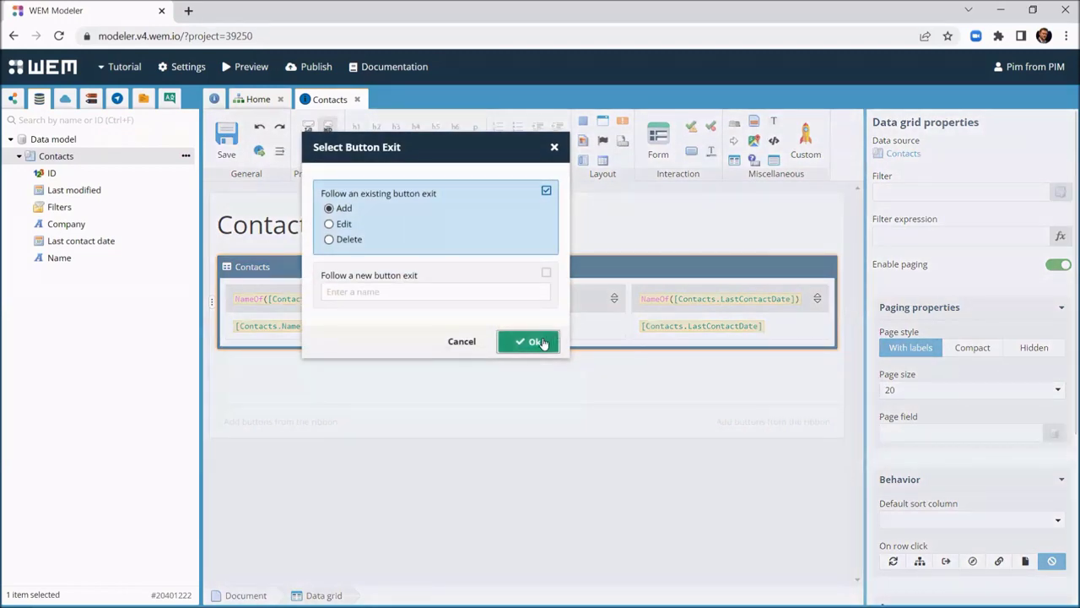
pyautogui.click(541, 342)
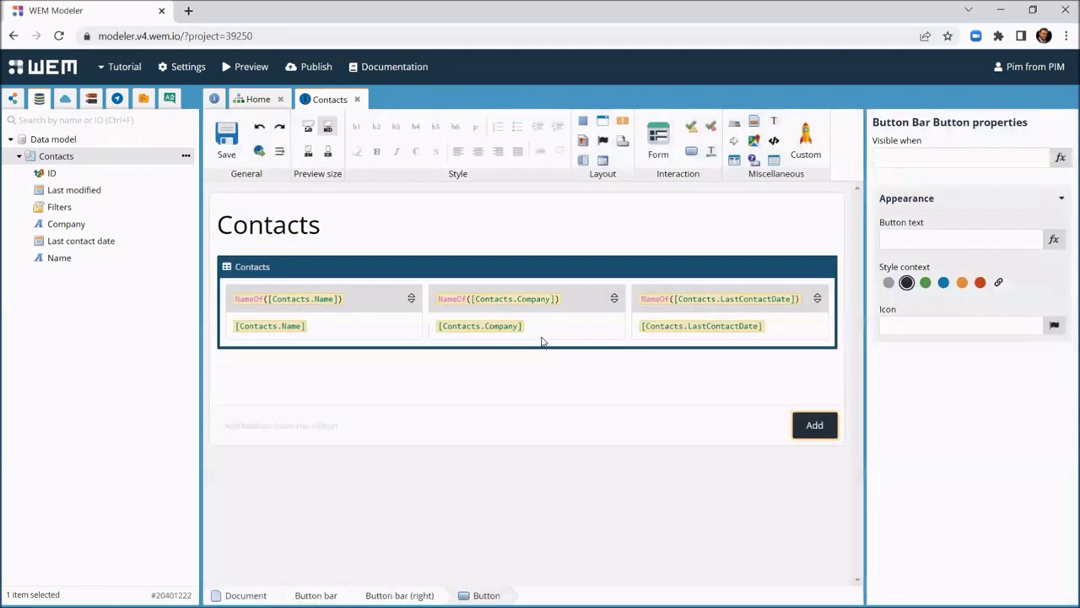
pyautogui.click(598, 269)
pyautogui.scroll(-3, 936, 488)
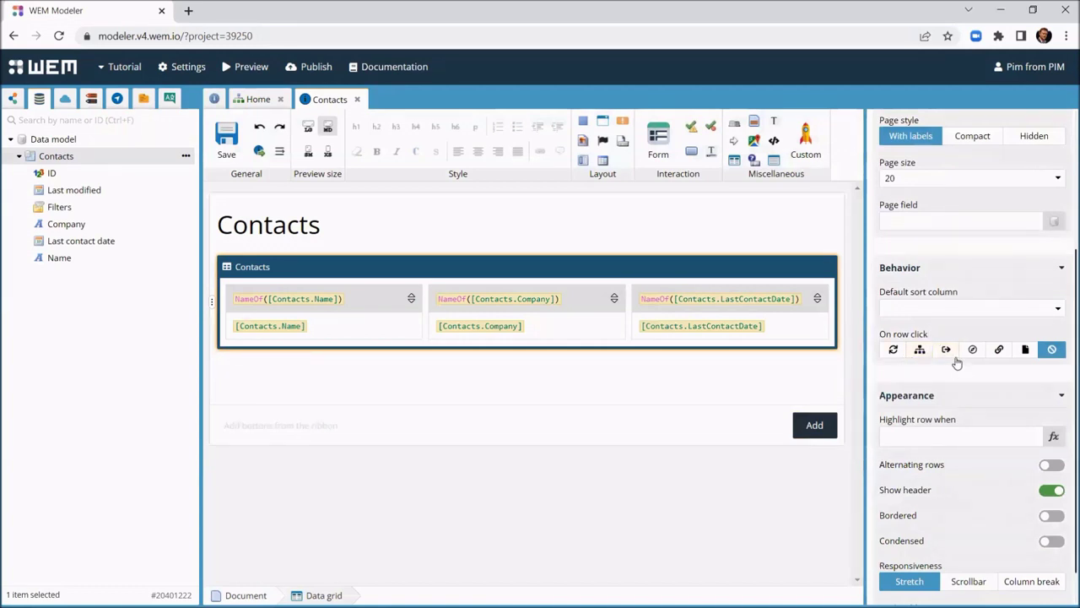
pyautogui.click(946, 351)
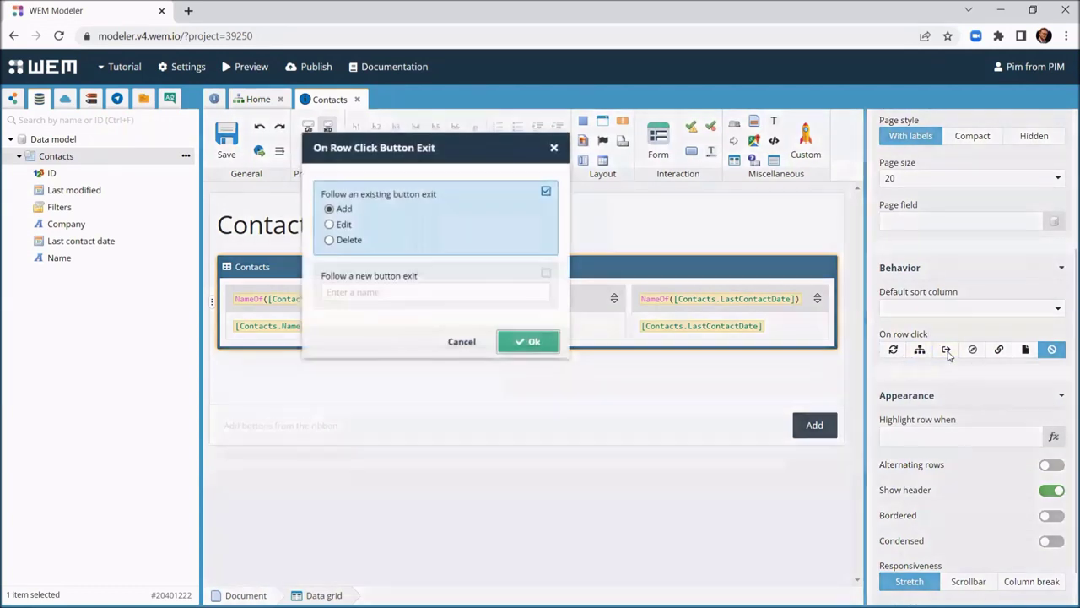
pyautogui.click(344, 226)
pyautogui.click(516, 342)
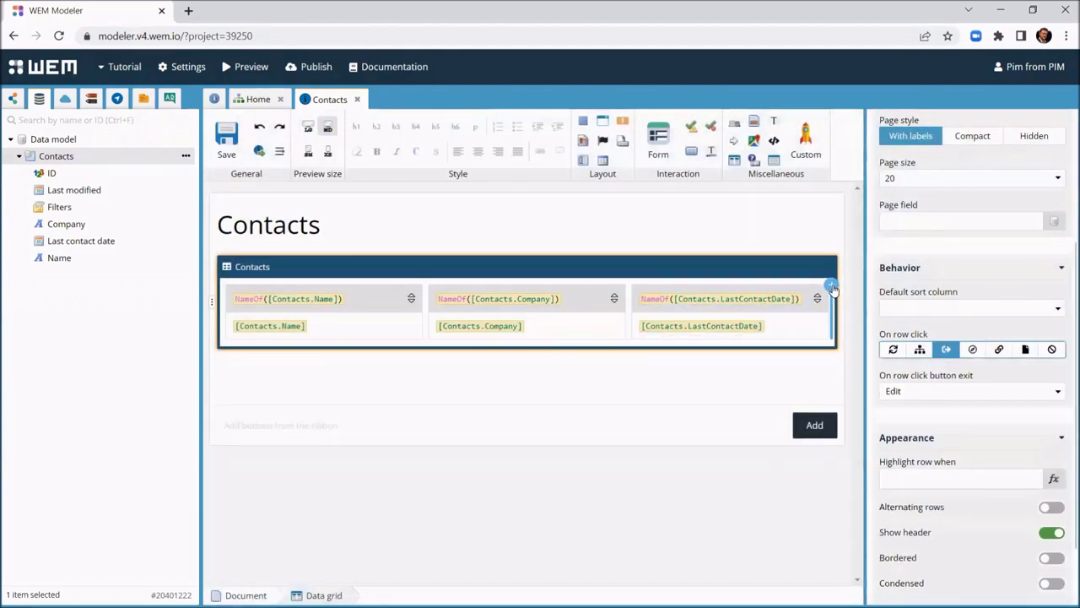
# - Append a fourth column to the data grid and put a button in it that follows the Delete exit
pyautogui.click(833, 289)
pyautogui.moveTo(691, 151); pyautogui.dragTo(768, 340)
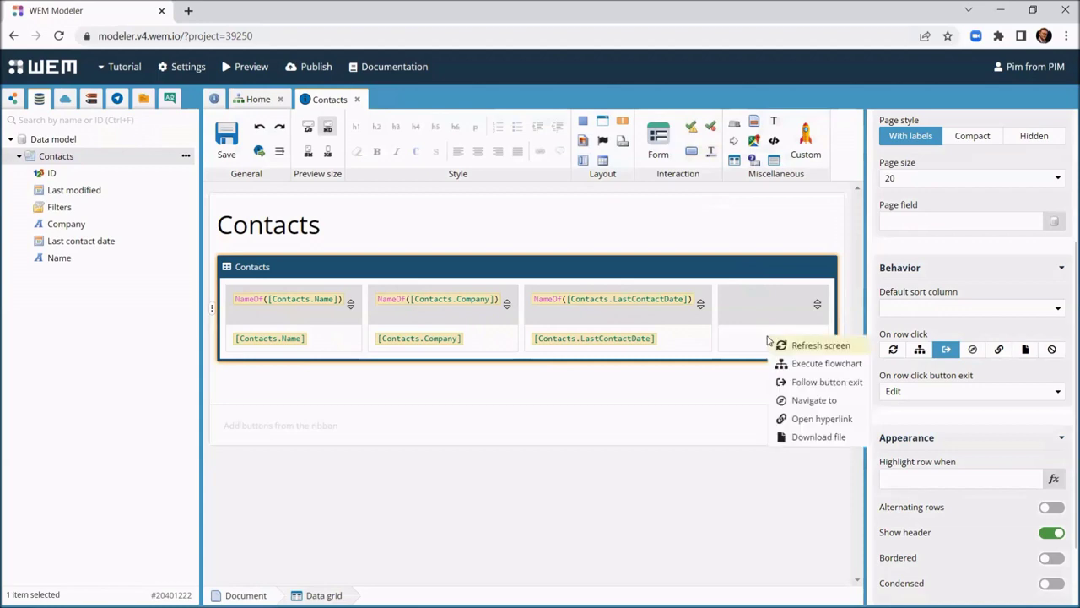
pyautogui.click(816, 384)
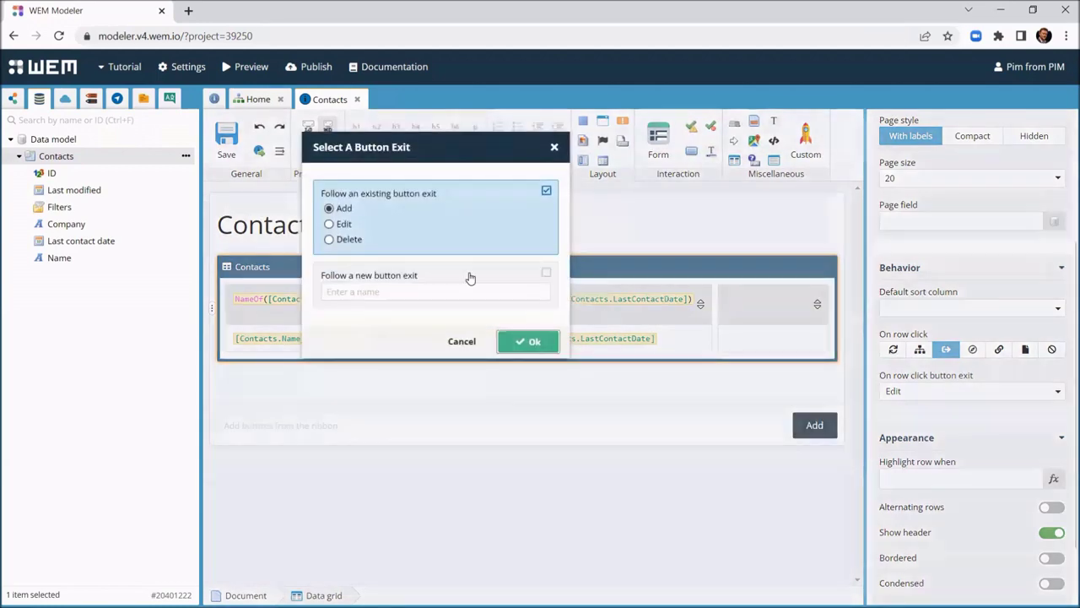
pyautogui.click(354, 240)
pyautogui.click(525, 341)
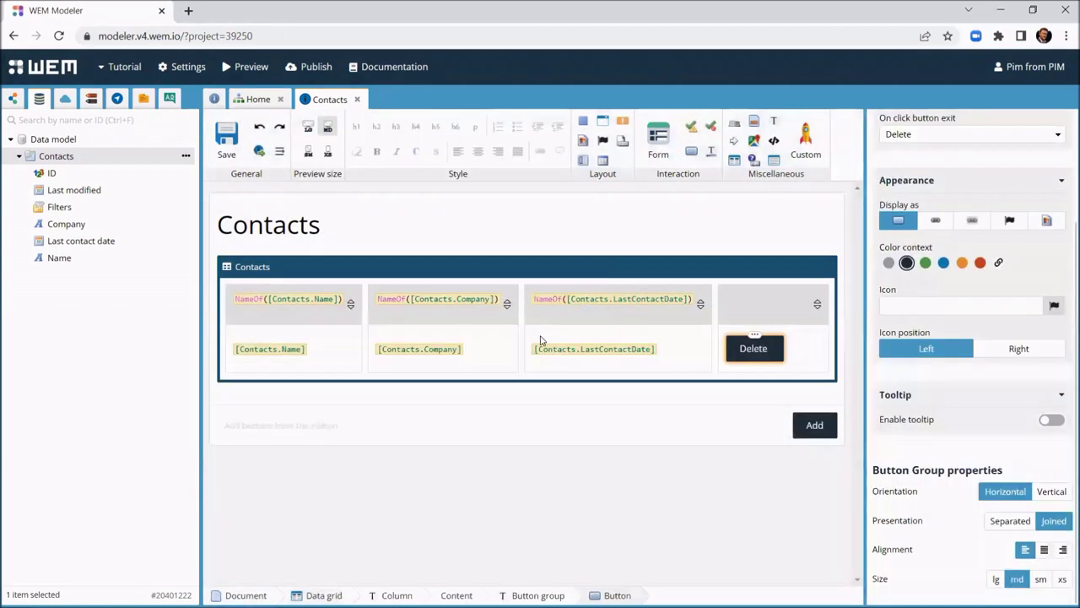
# - Restyle the Delete button as a red, icon-only button with the fa-trash-o icon, and save the Contacts template
pyautogui.click(980, 262)
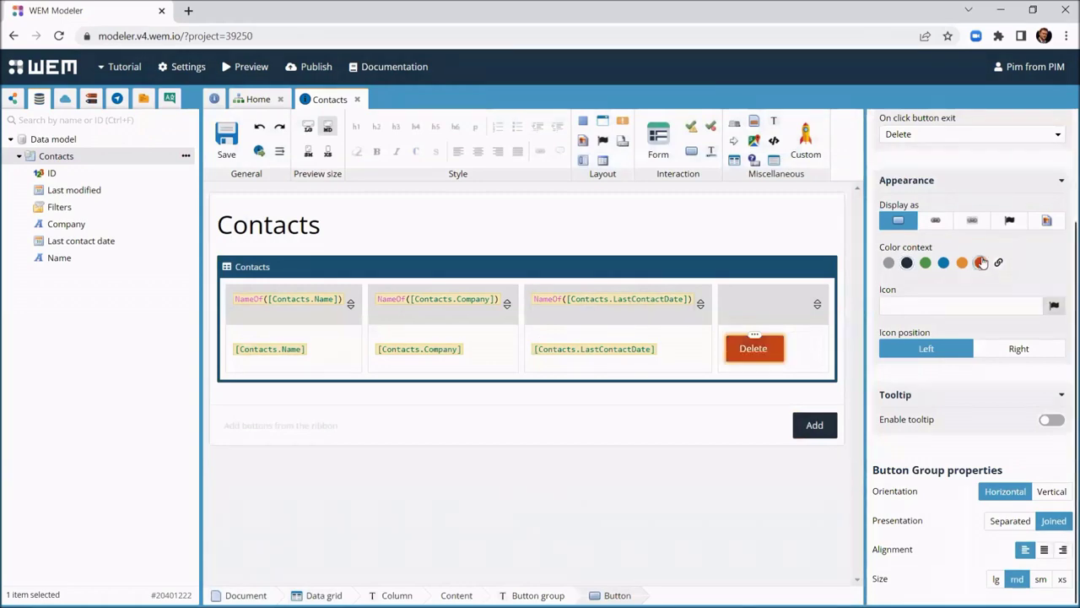
pyautogui.click(1054, 304)
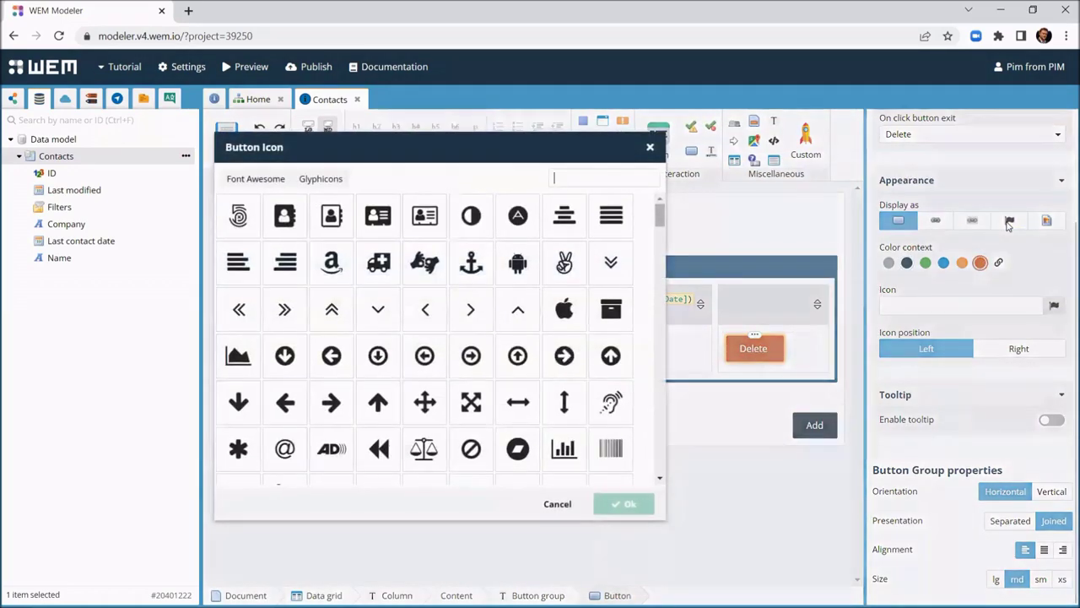
pyautogui.write('tr')
pyautogui.click(564, 402)
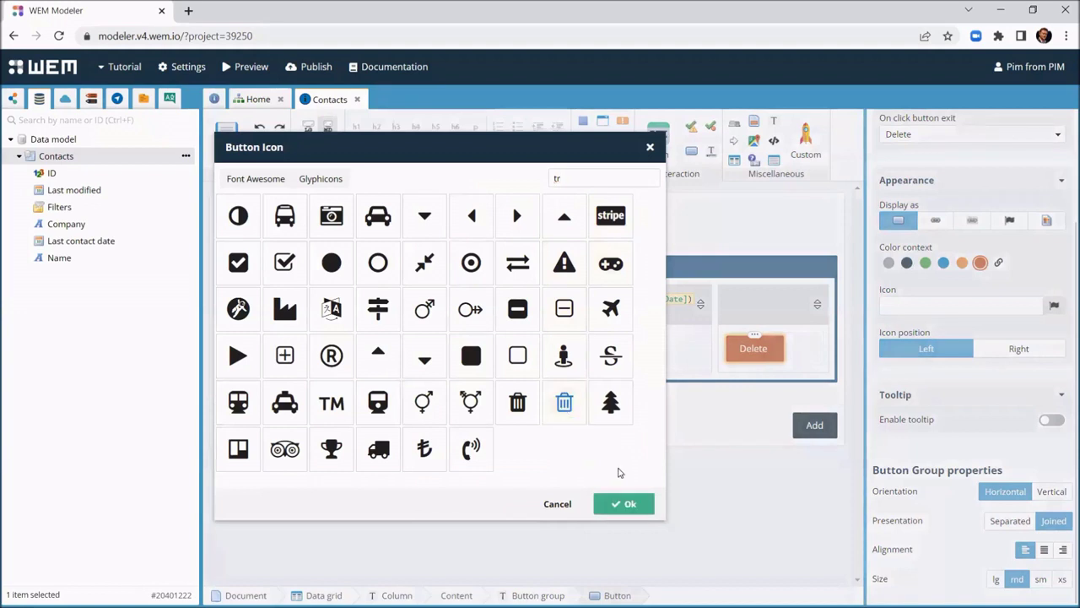
pyautogui.click(625, 505)
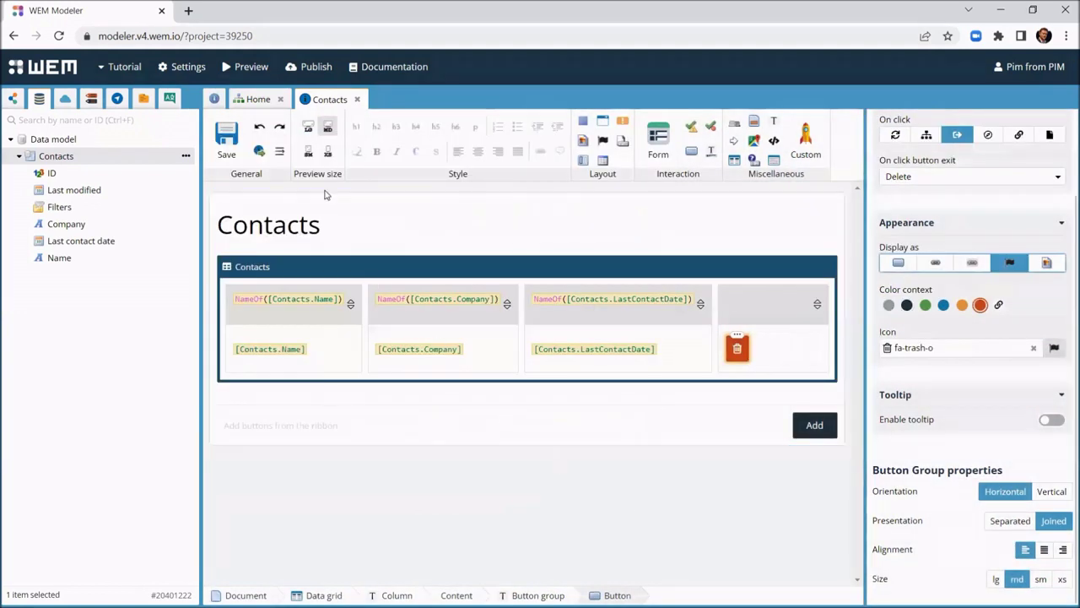
pyautogui.click(227, 139)
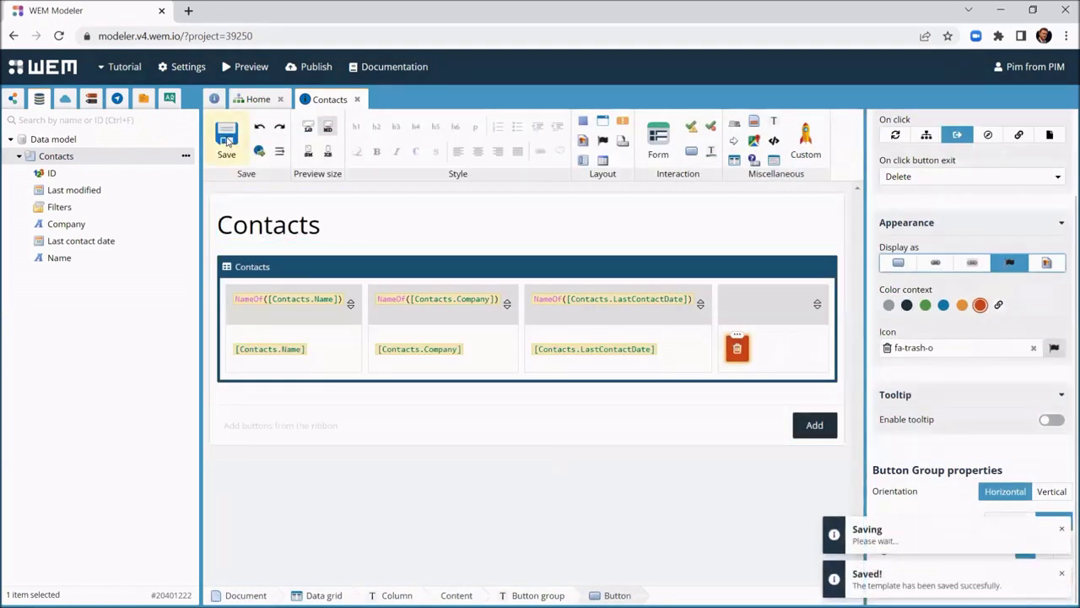
# - Open the Contact details node's template from the Home flowchart and remove the heading text from its body
pyautogui.click(259, 99)
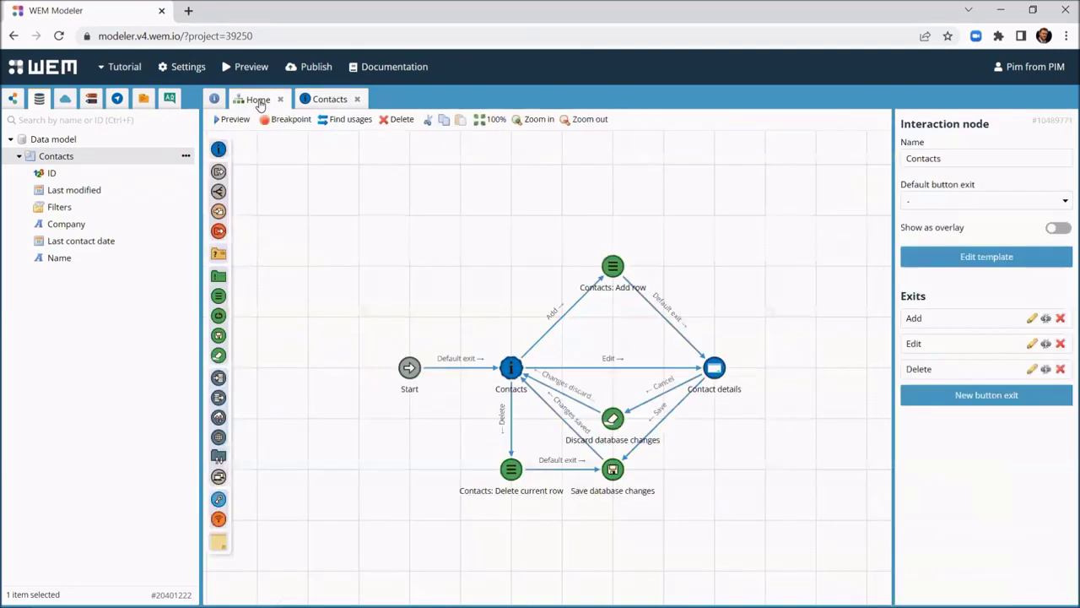
pyautogui.doubleClick(716, 375)
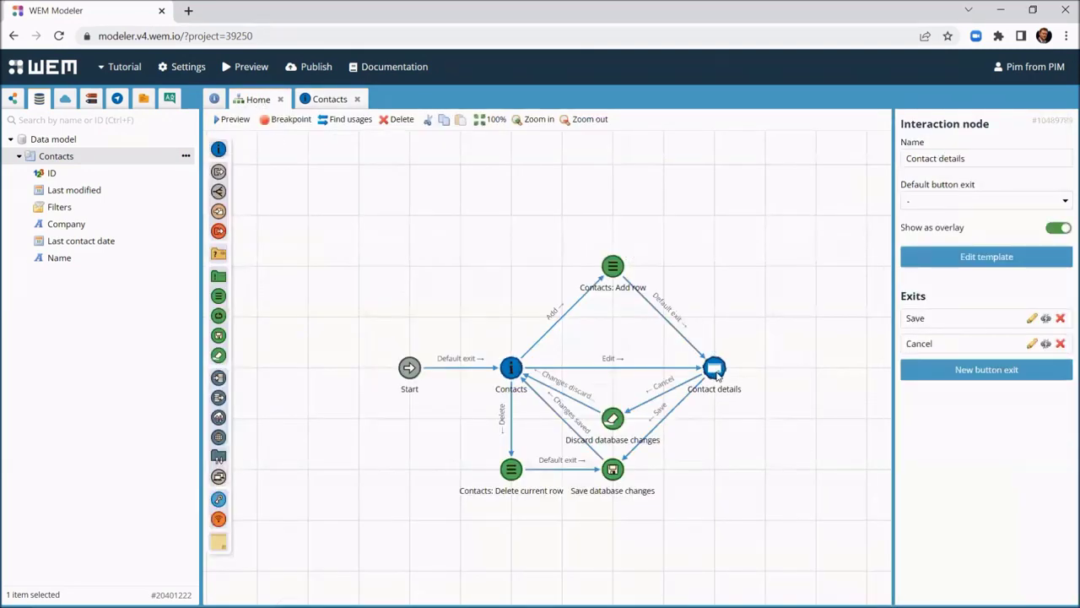
pyautogui.click(434, 275)
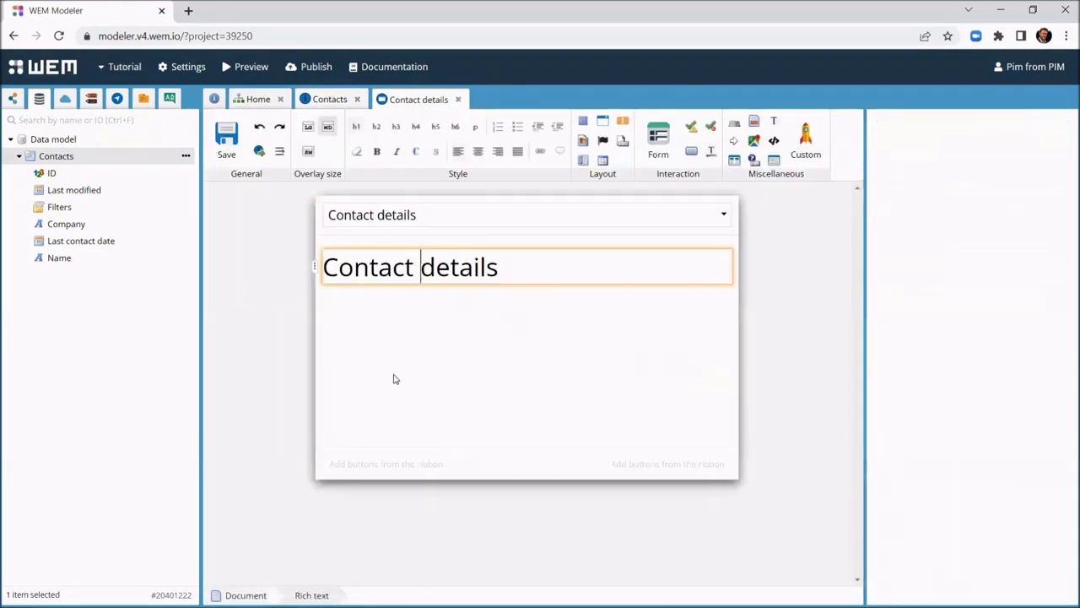
pyautogui.press('Delete')
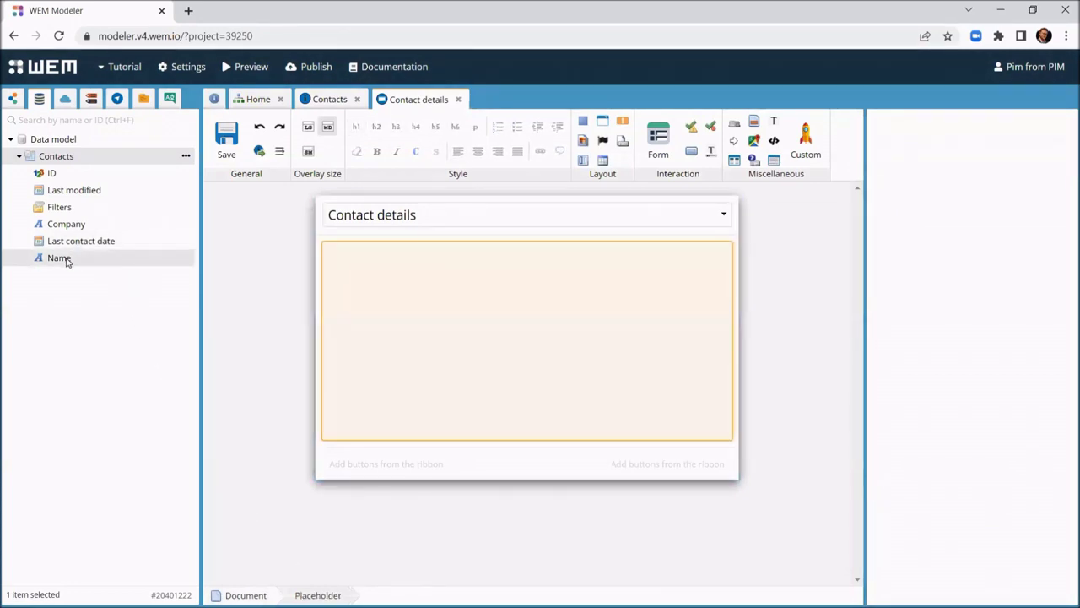
# - Create a form in the Contact details overlay with the Name, Company and Last contact date fields, in that order
pyautogui.moveTo(65, 259); pyautogui.dragTo(417, 297)
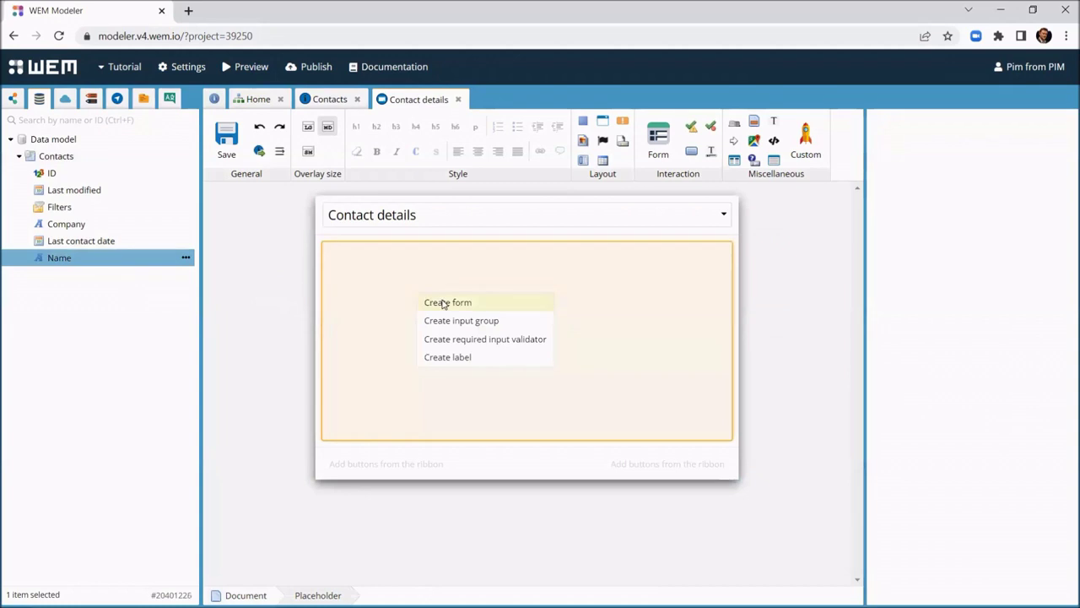
pyautogui.click(444, 304)
pyautogui.moveTo(73, 225); pyautogui.dragTo(349, 280)
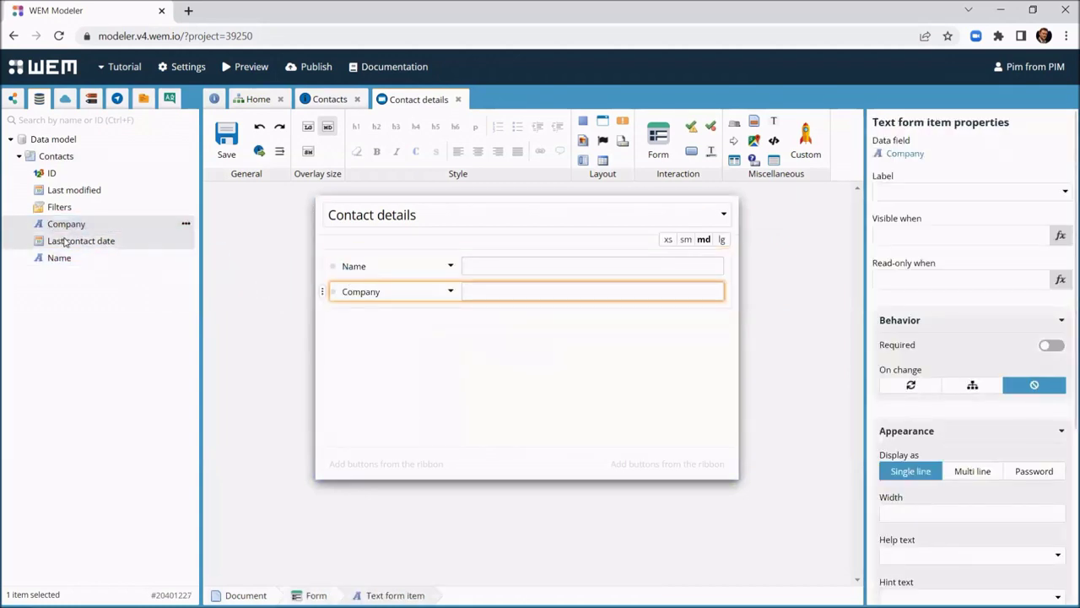
pyautogui.moveTo(66, 242); pyautogui.dragTo(361, 310)
# - Add Save and Cancel exit buttons to the Contact details button bar, with Cancel before Save, and save the template
pyautogui.moveTo(710, 495); pyautogui.dragTo(701, 466)
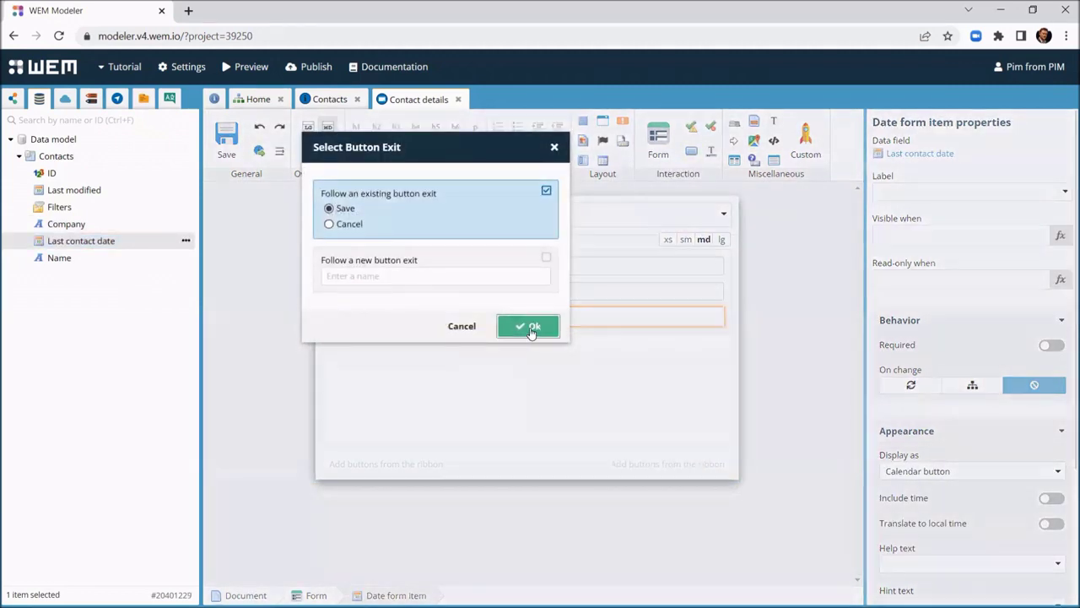
pyautogui.click(528, 328)
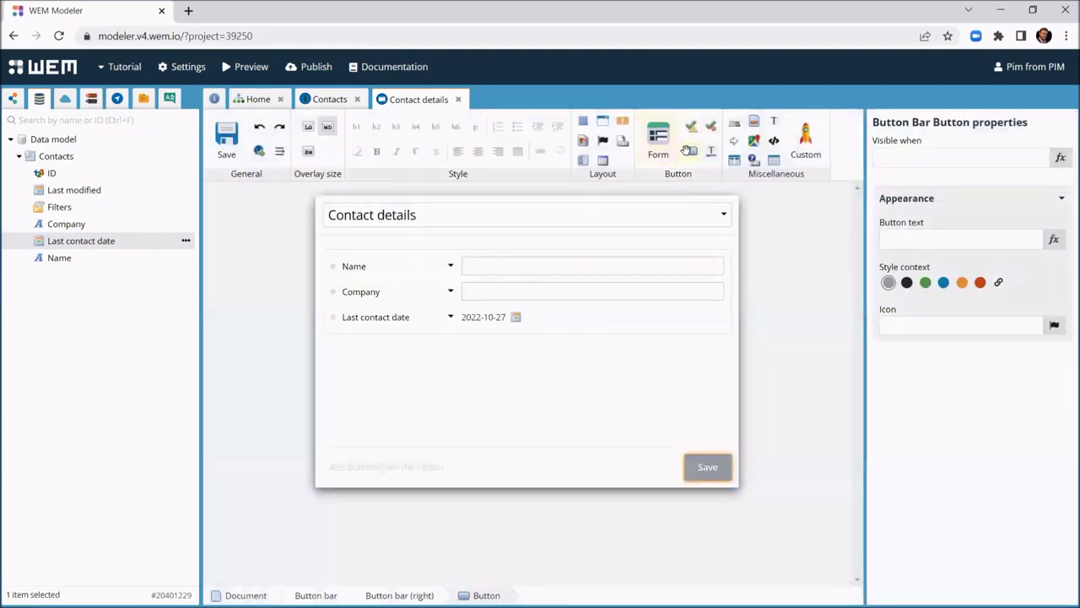
pyautogui.moveTo(690, 150); pyautogui.dragTo(683, 469)
pyautogui.click(533, 329)
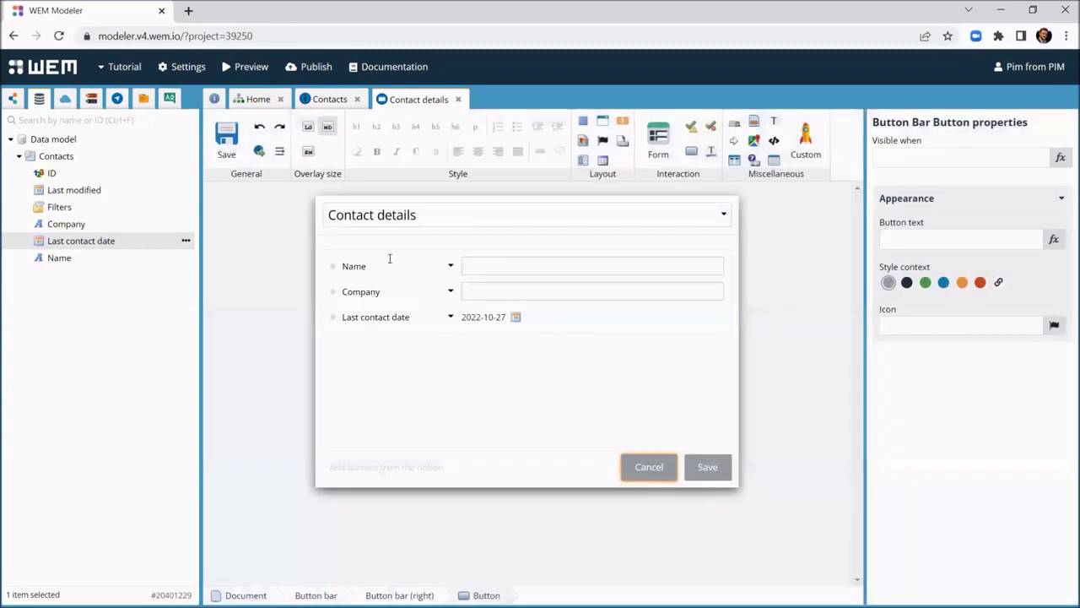
pyautogui.click(226, 140)
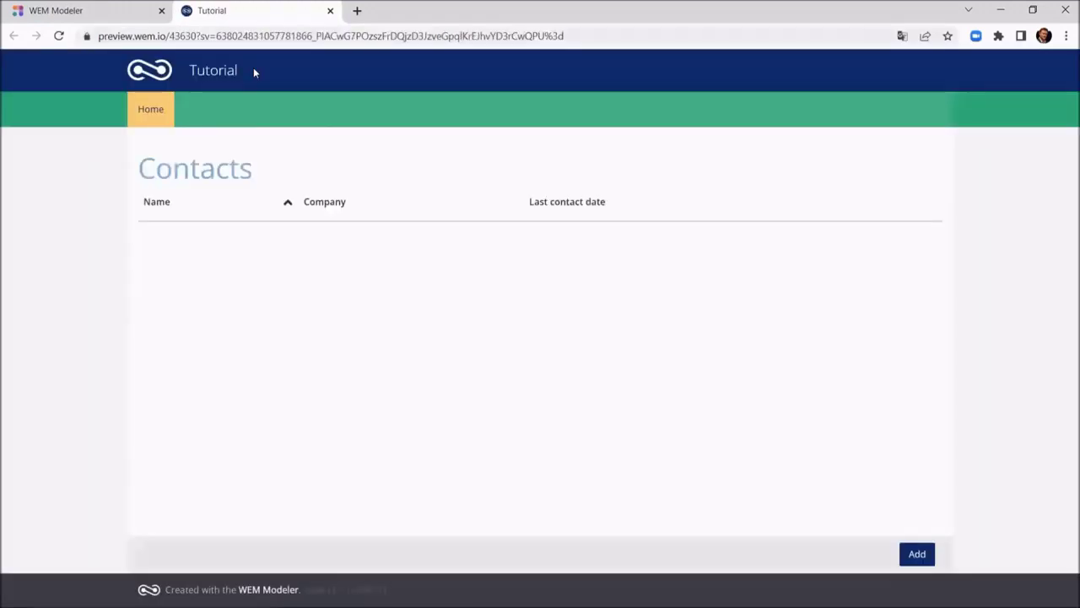
# - In the application preview, add and save a contact with a full name, company Southwind and last contact date 27-10-2022
pyautogui.click(911, 555)
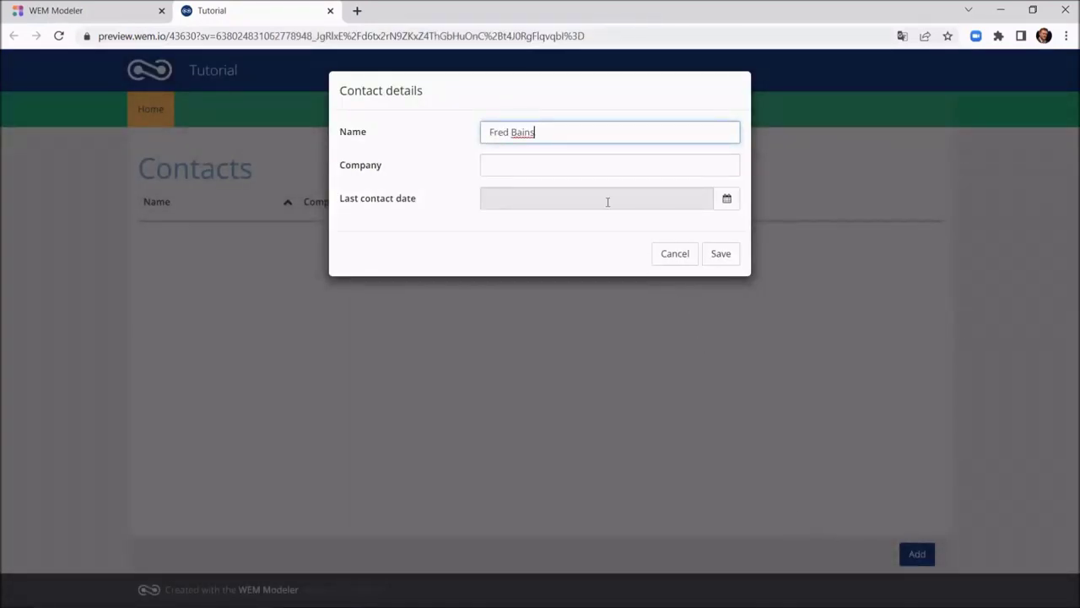
pyautogui.click(565, 162)
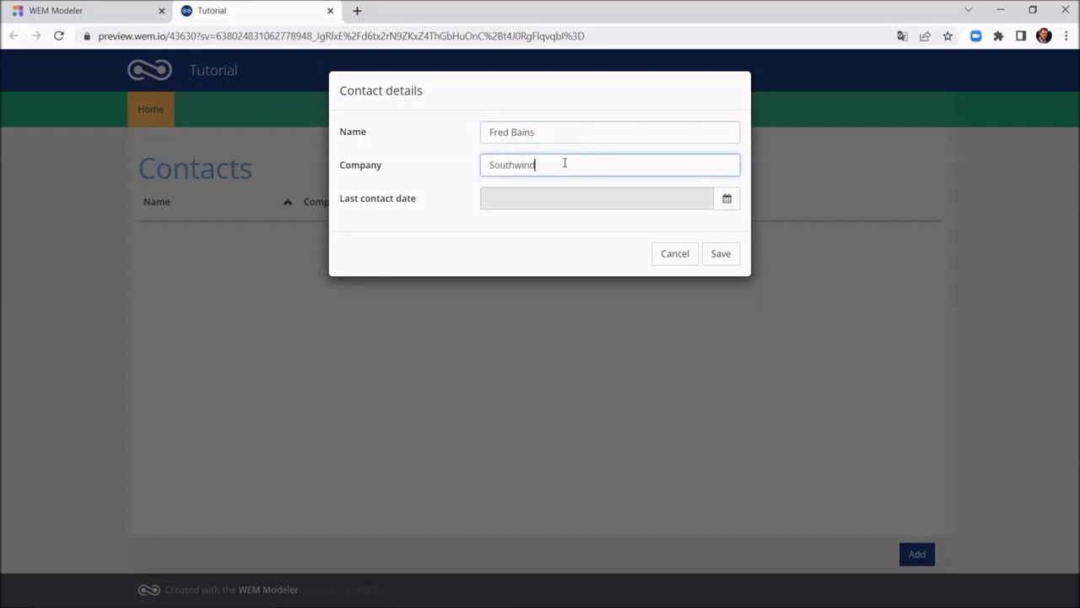
pyautogui.click(729, 201)
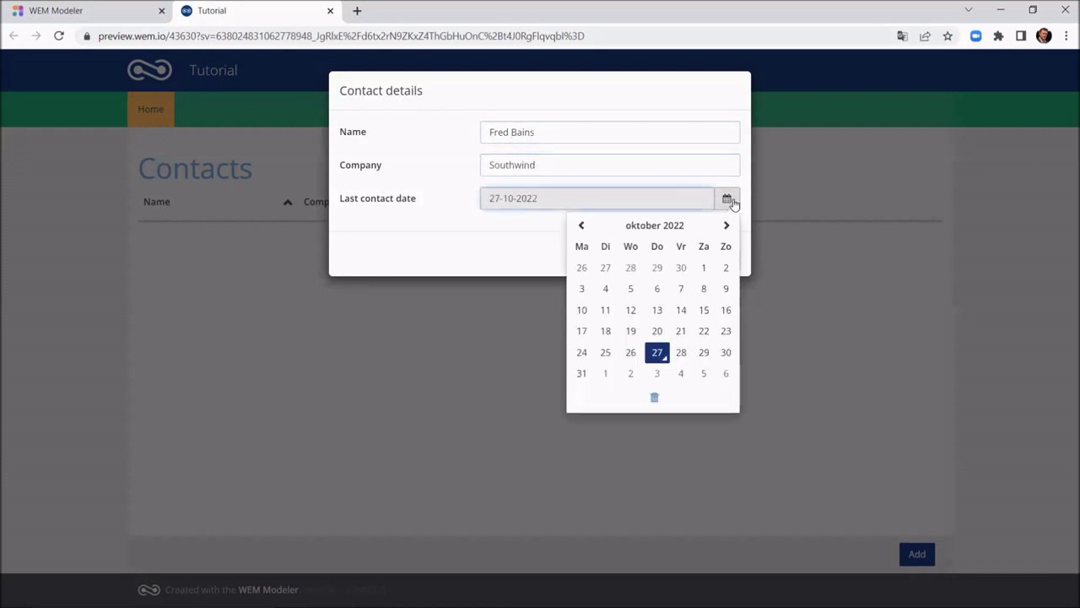
pyautogui.click(657, 353)
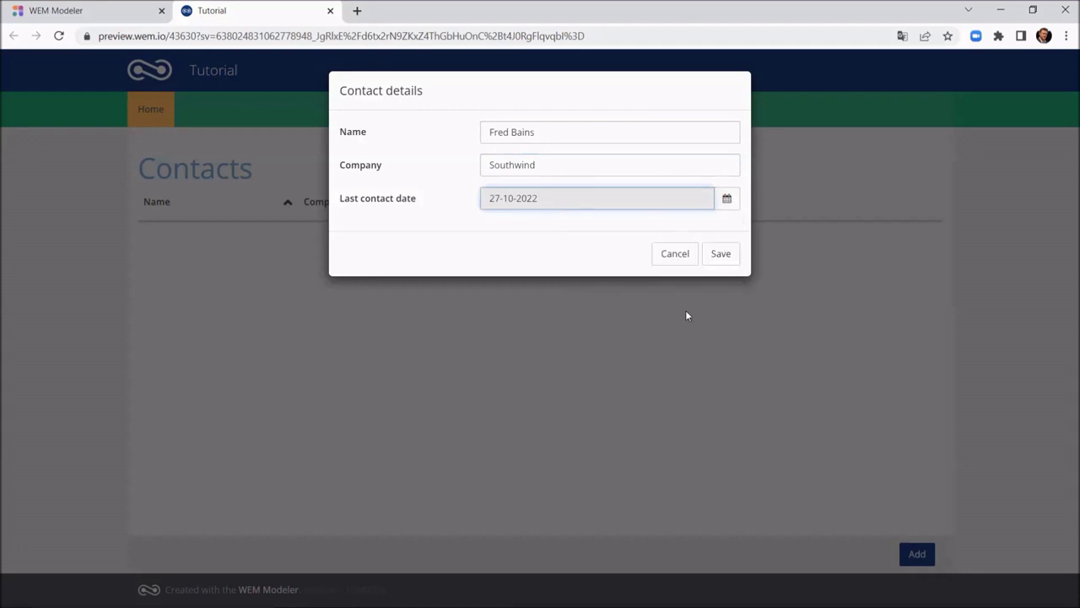
pyautogui.click(721, 261)
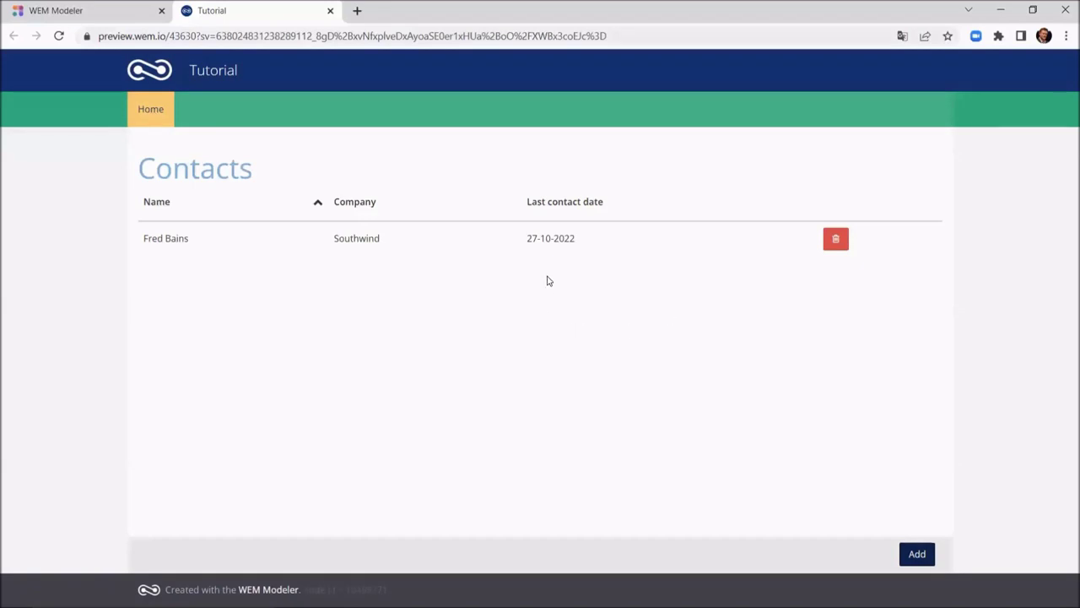
# - Change the Southwind contact's last contact date to 26-10-2022, save it, and delete the contact from the list
pyautogui.click(550, 244)
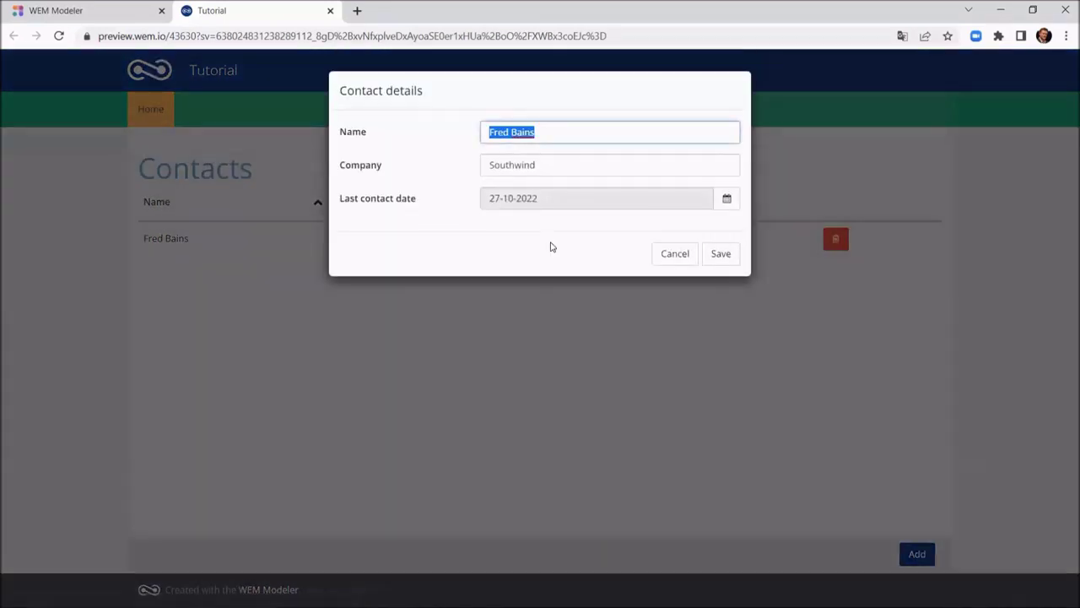
pyautogui.click(529, 200)
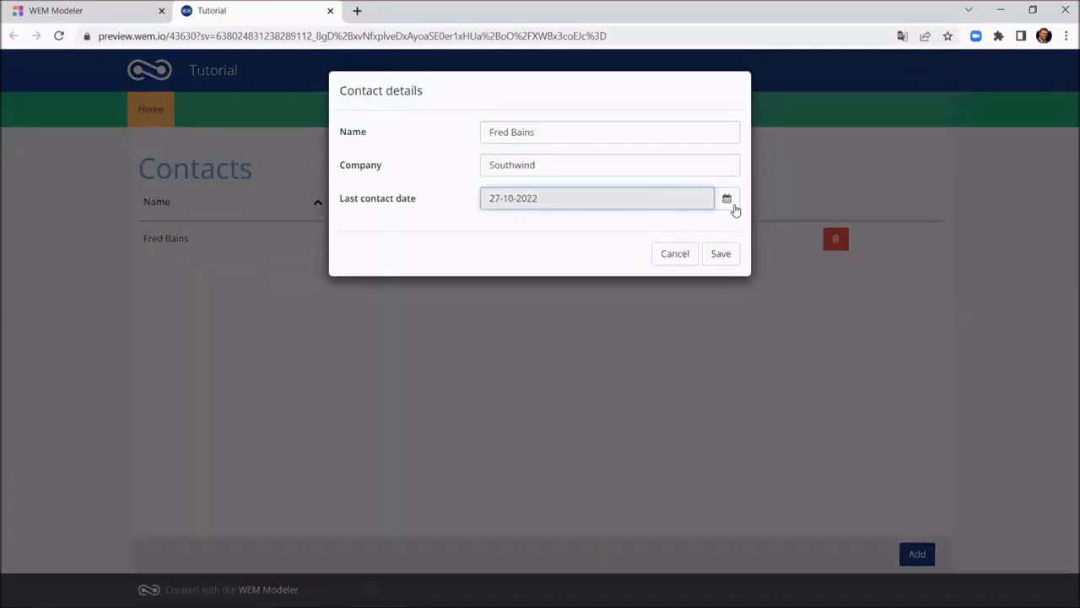
pyautogui.click(729, 206)
pyautogui.click(630, 355)
pyautogui.click(722, 254)
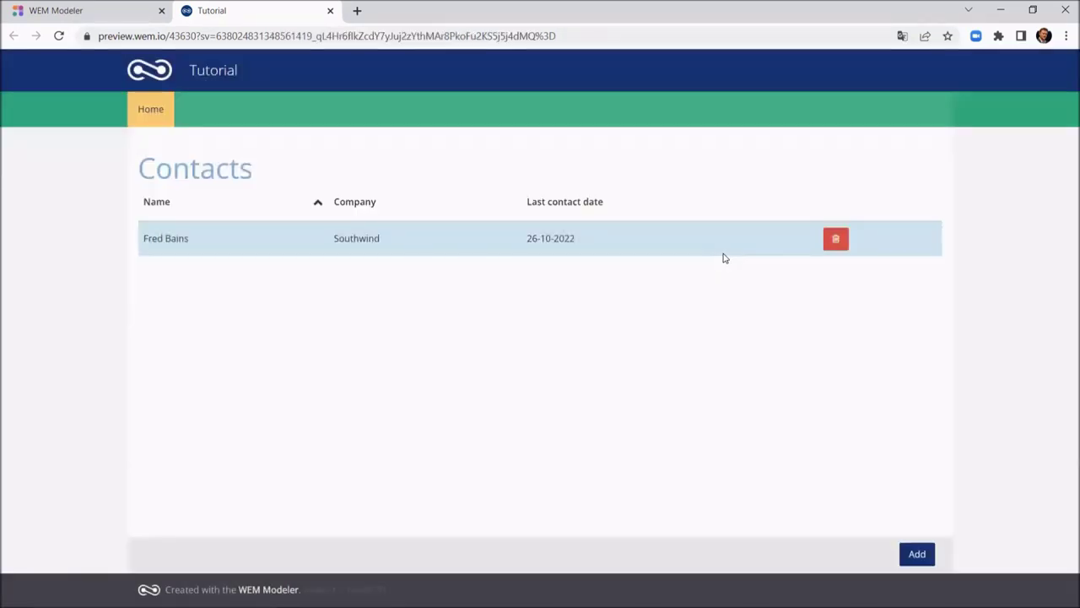
pyautogui.click(836, 241)
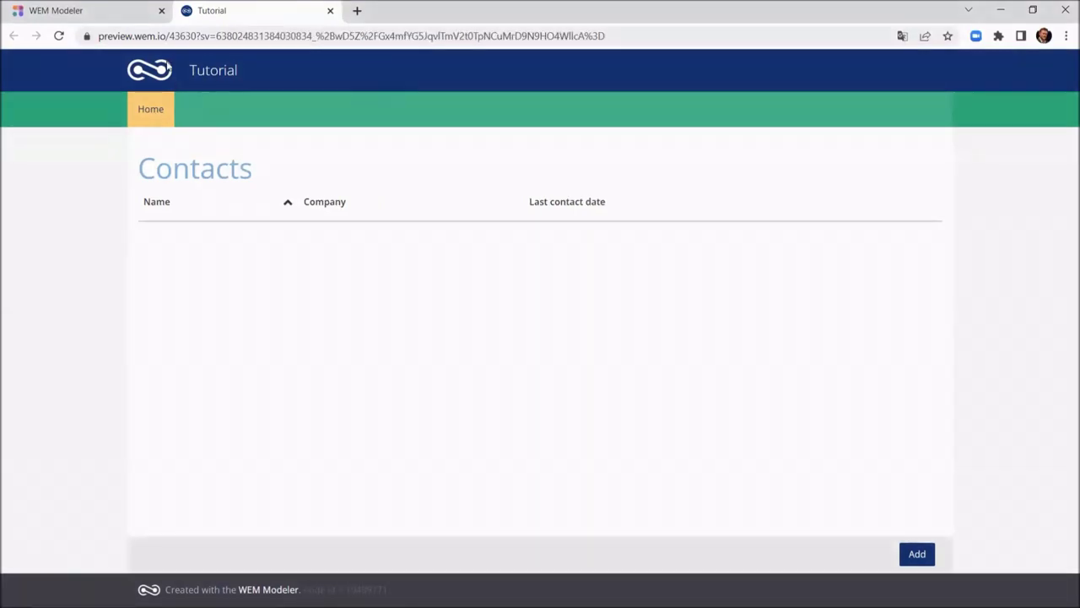
pyautogui.click(127, 18)
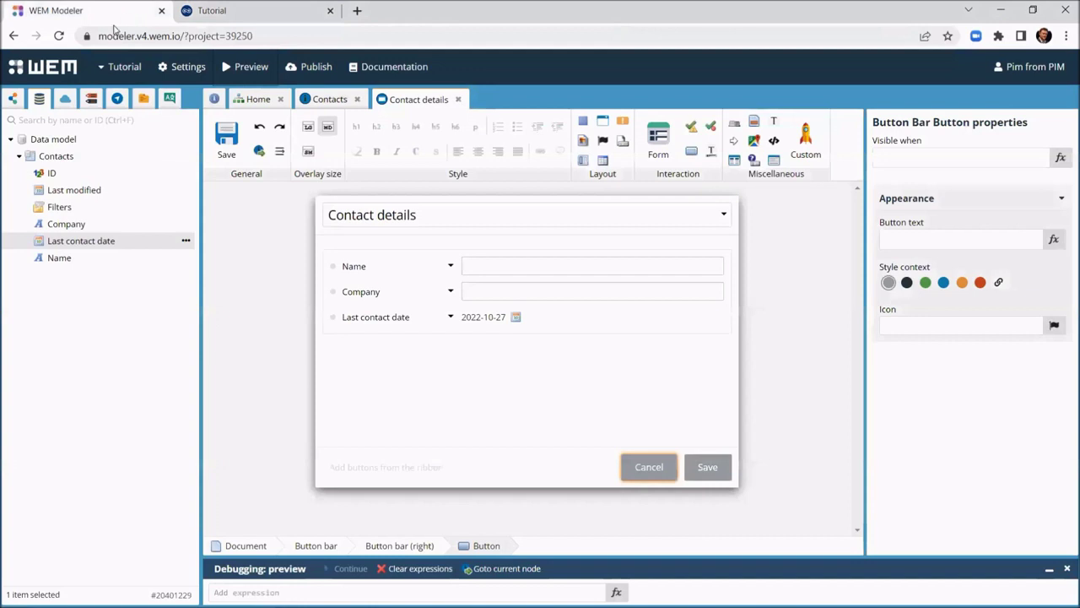
pyautogui.click(66, 99)
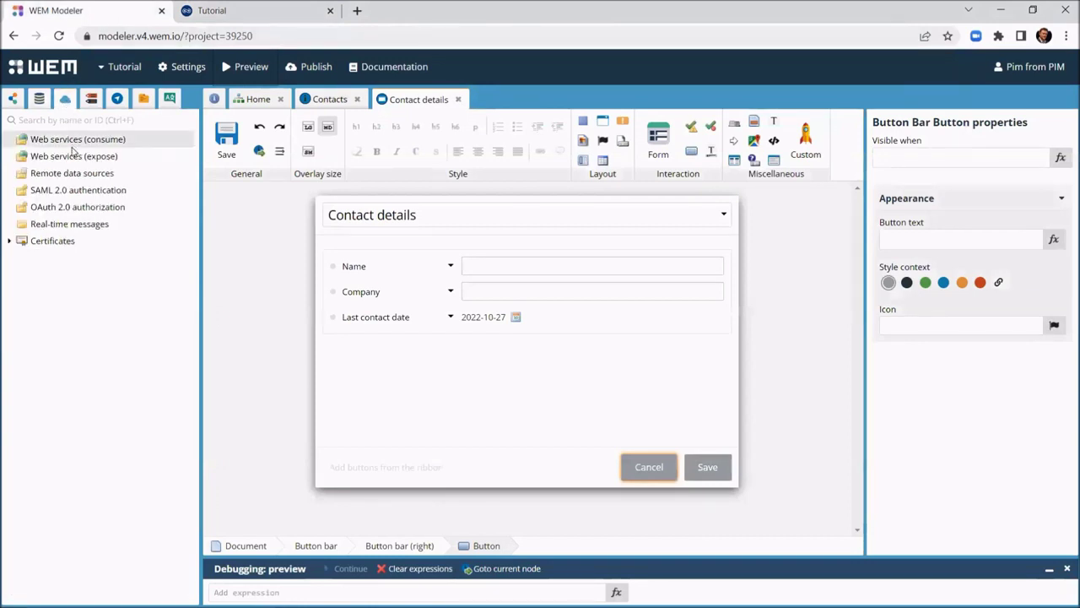
pyautogui.rightClick(75, 173)
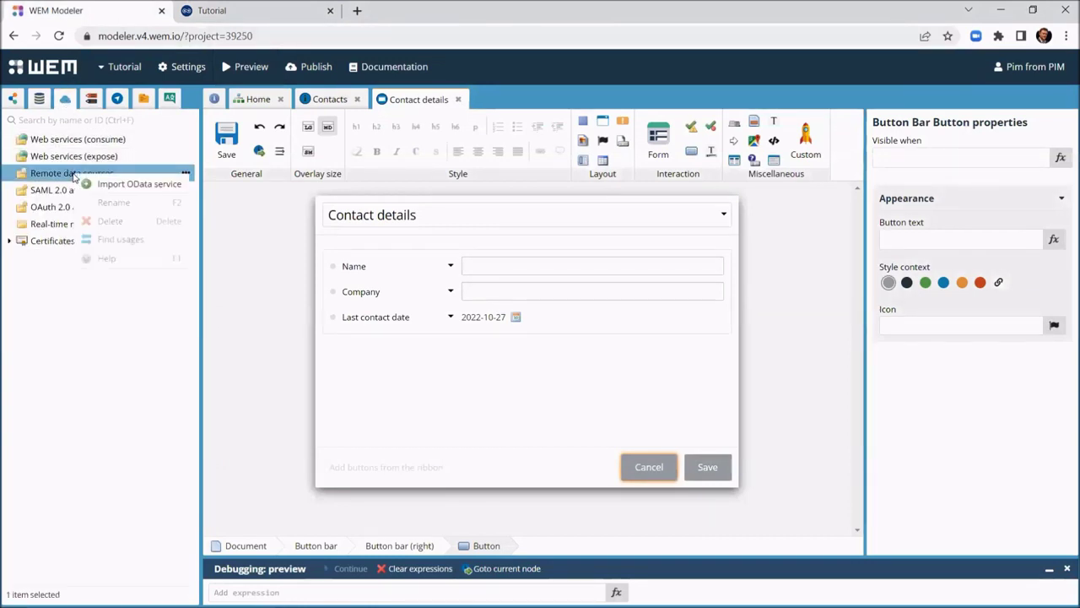
pyautogui.click(127, 184)
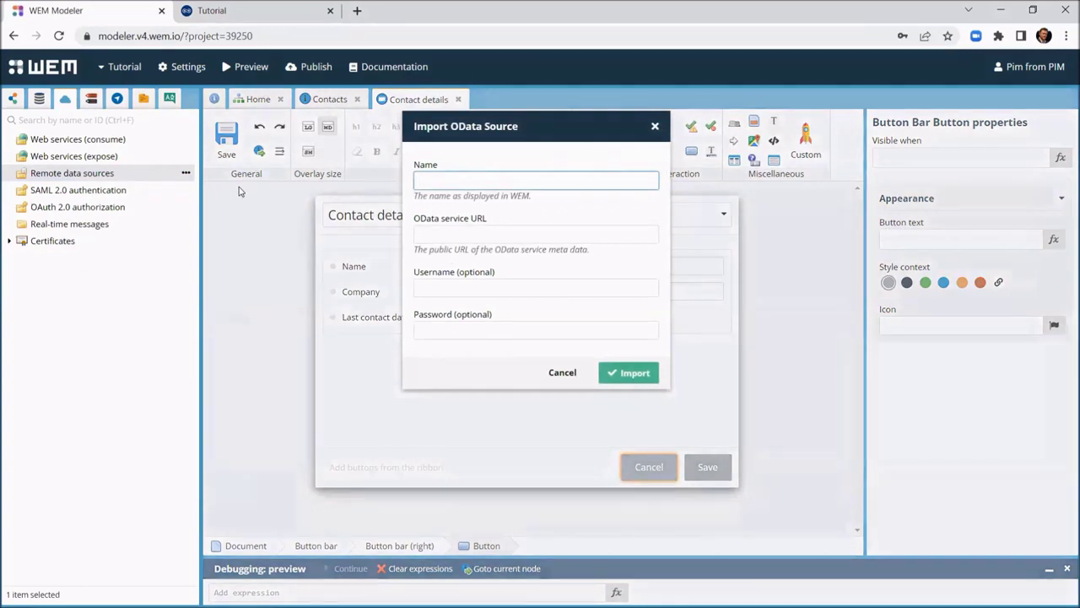
pyautogui.write('Northwind')
pyautogui.click(486, 234)
pyautogui.write('https://services.odata.org/V3/Northwind/Northwind.svc/')
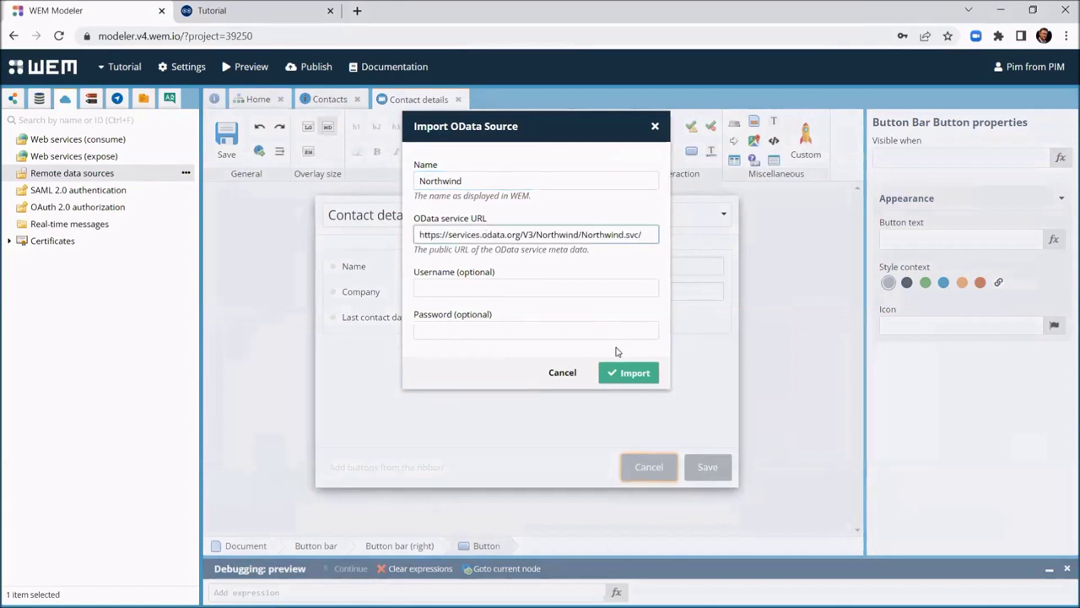
pyautogui.click(632, 377)
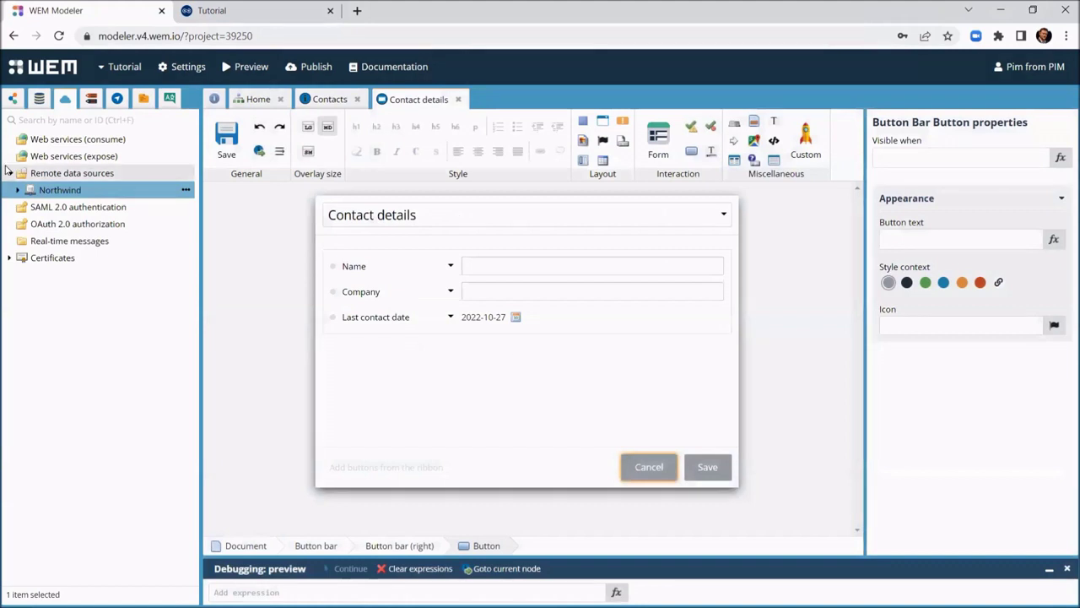
pyautogui.click(18, 190)
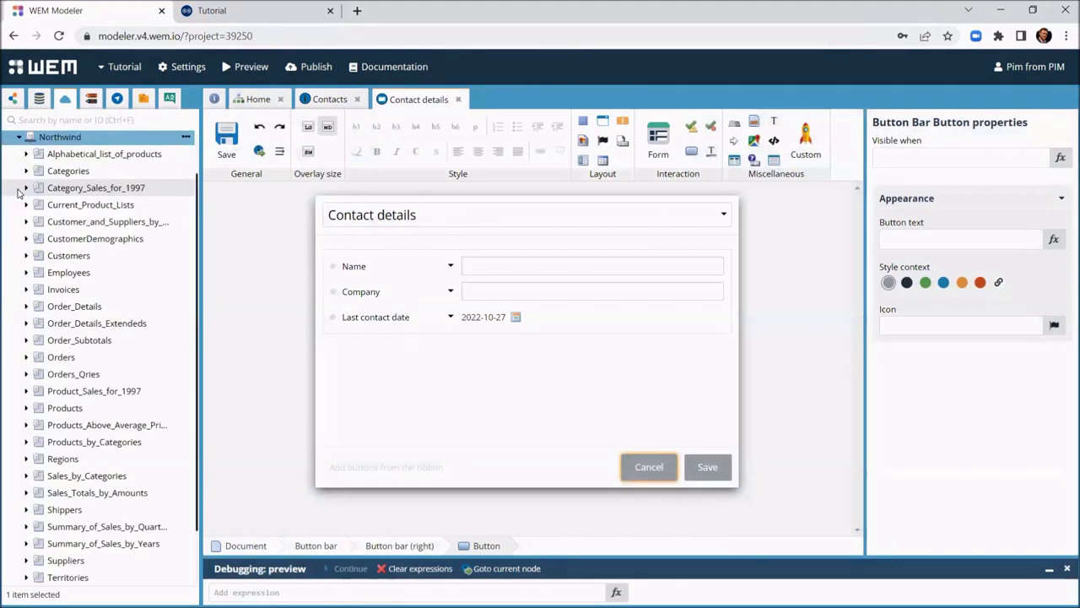
pyautogui.click(26, 411)
pyautogui.click(25, 408)
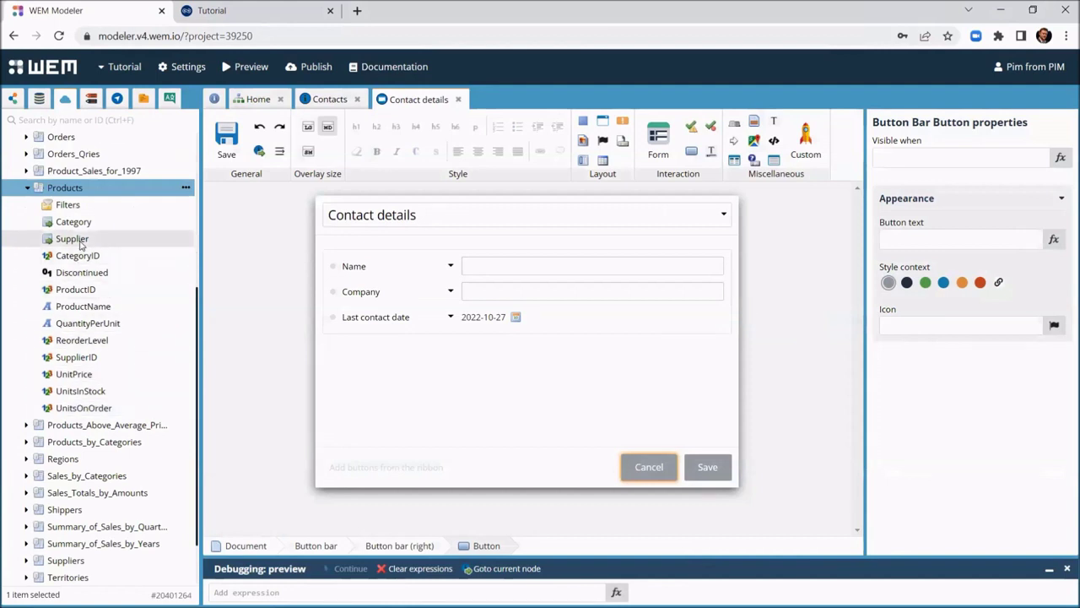
# - Create a regular flowchart named Products in the Flowcharts folder and open it
pyautogui.click(14, 103)
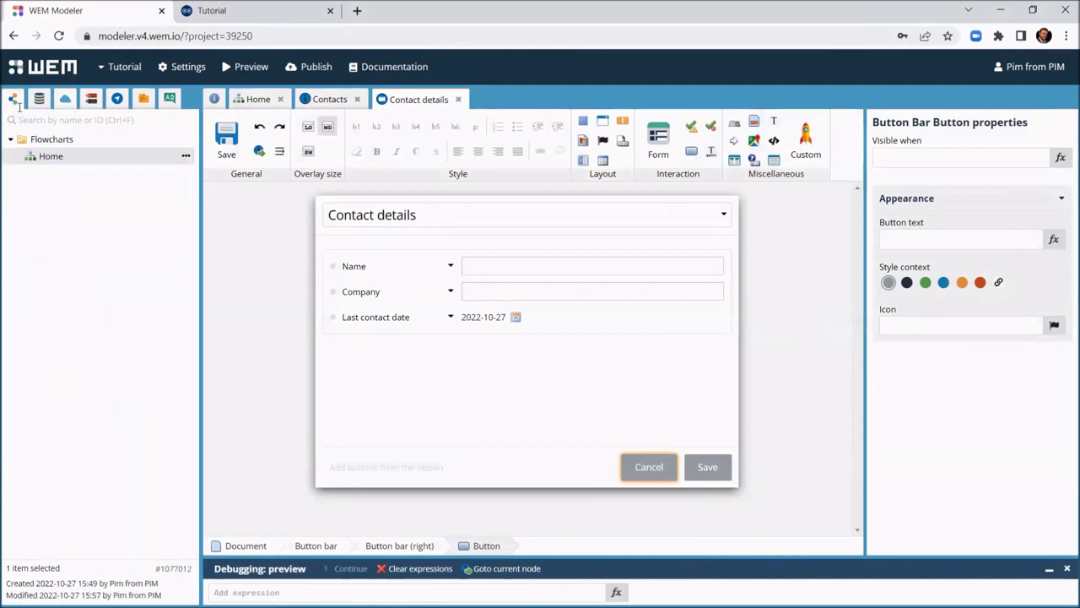
pyautogui.rightClick(55, 140)
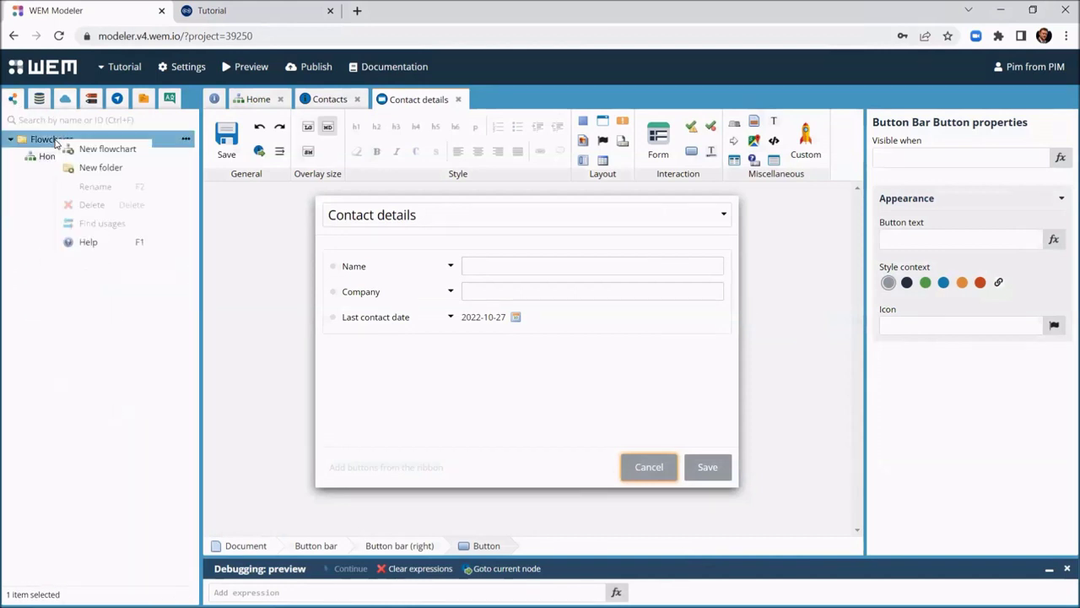
pyautogui.click(105, 150)
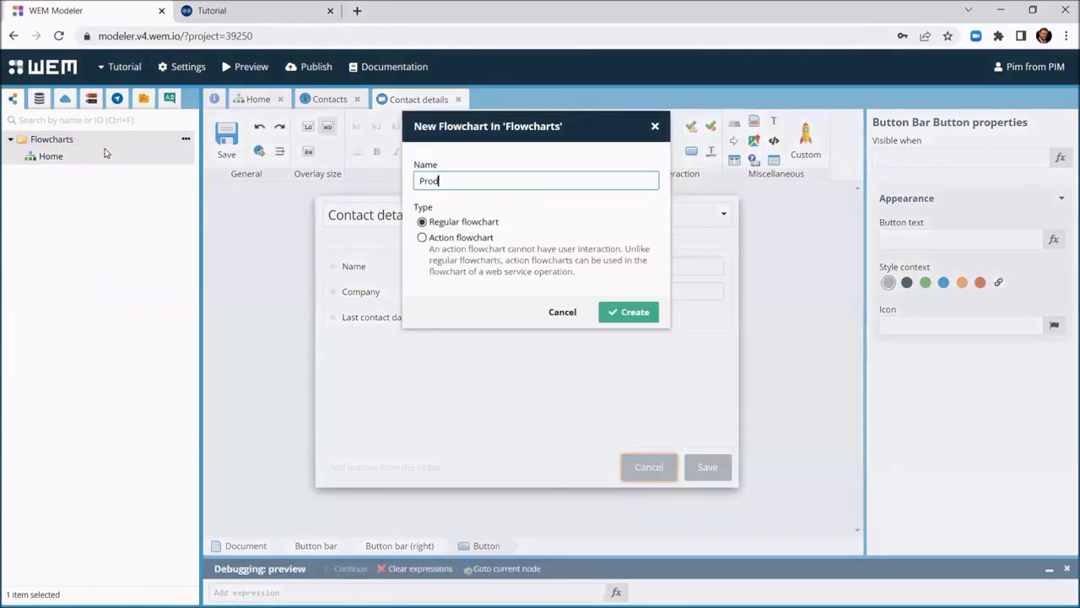
pyautogui.click(617, 315)
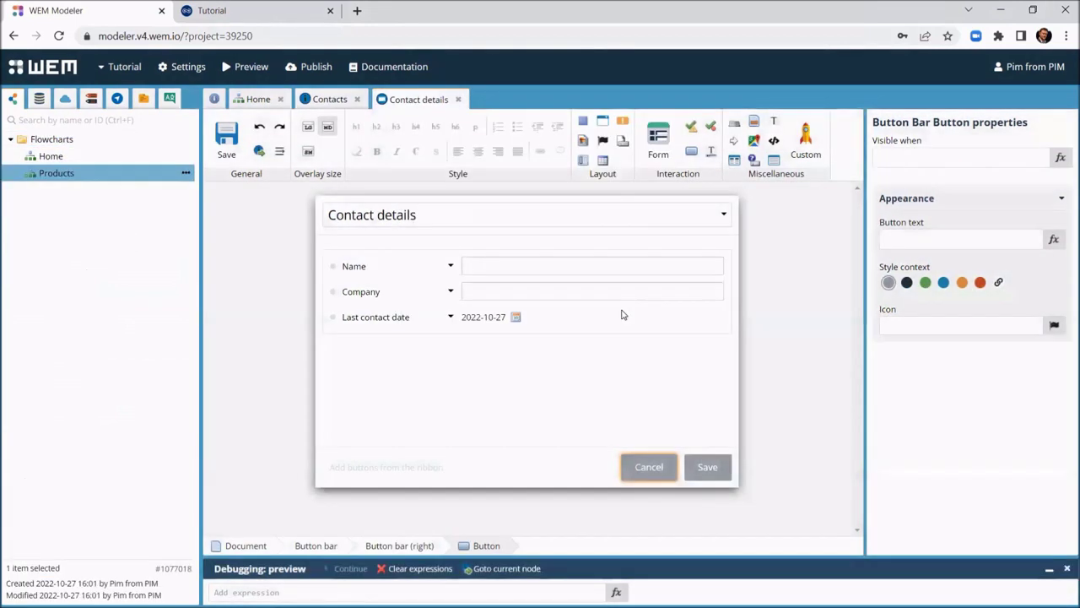
pyautogui.doubleClick(87, 173)
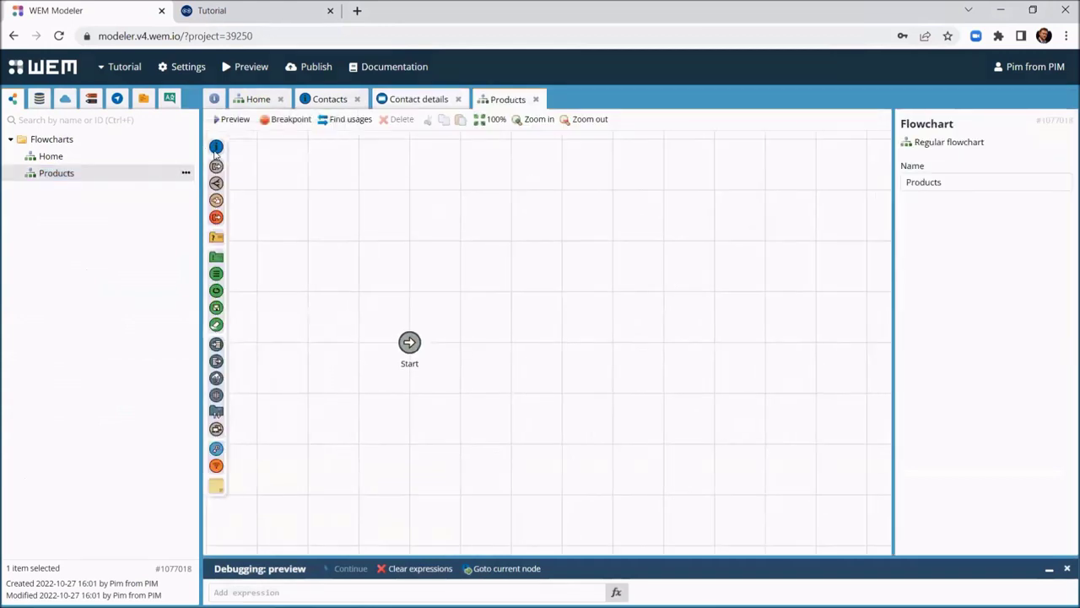
# - Add an interaction node named Products to the flowchart and connect the Start node to it
pyautogui.moveTo(417, 289); pyautogui.dragTo(512, 346)
pyautogui.moveTo(1012, 160); pyautogui.dragTo(888, 159)
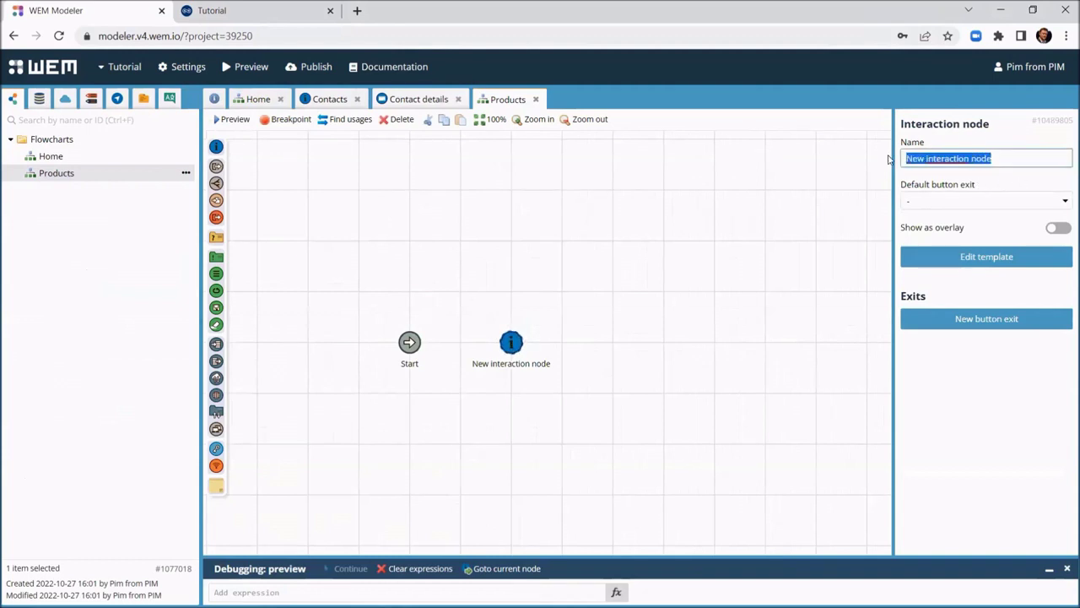
pyautogui.write('Products')
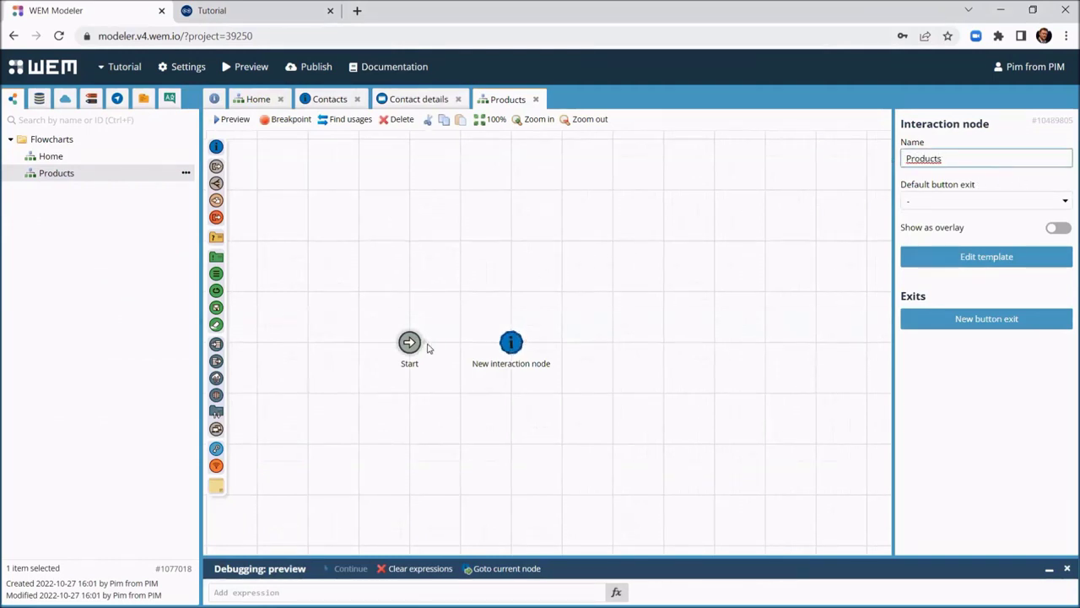
pyautogui.moveTo(427, 346); pyautogui.dragTo(511, 346)
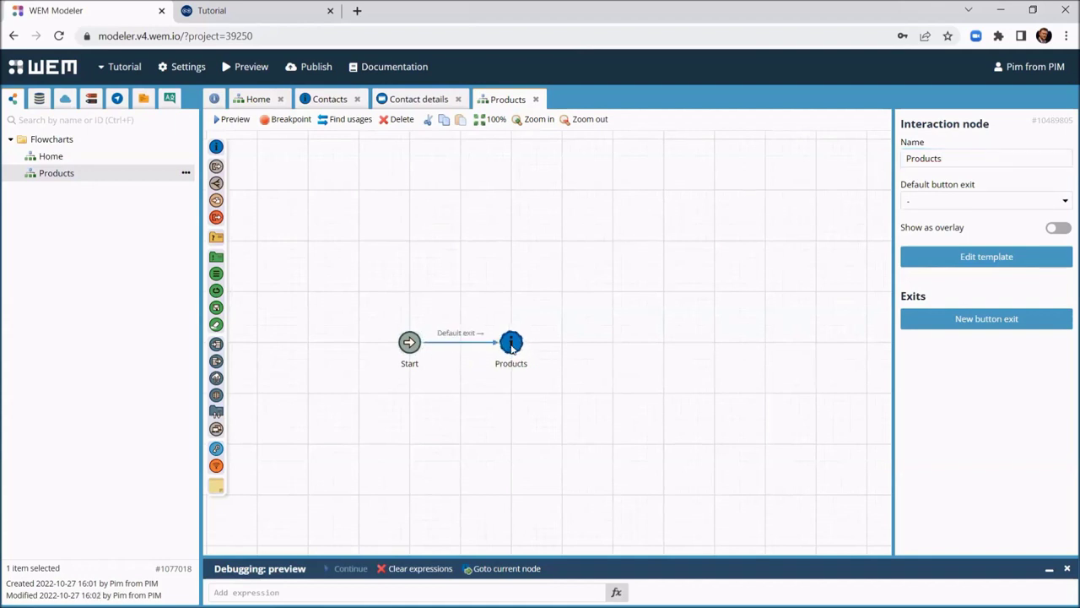
# - In the Products node's template, create a data grid from the Northwind Products table with the ProductName, UnitPrice and UnitsInStock columns
pyautogui.doubleClick(512, 344)
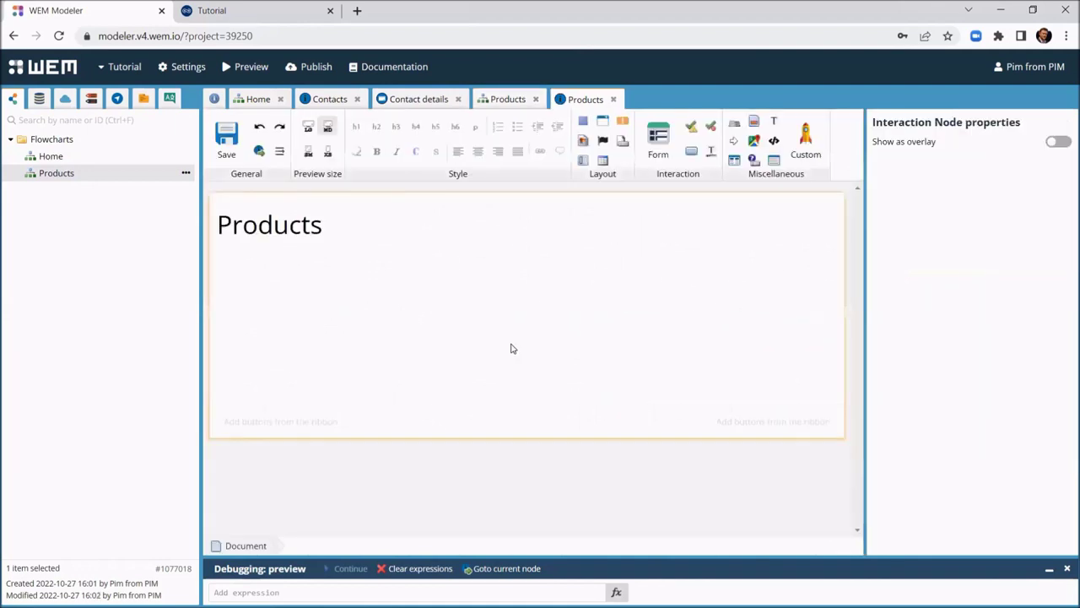
pyautogui.click(65, 98)
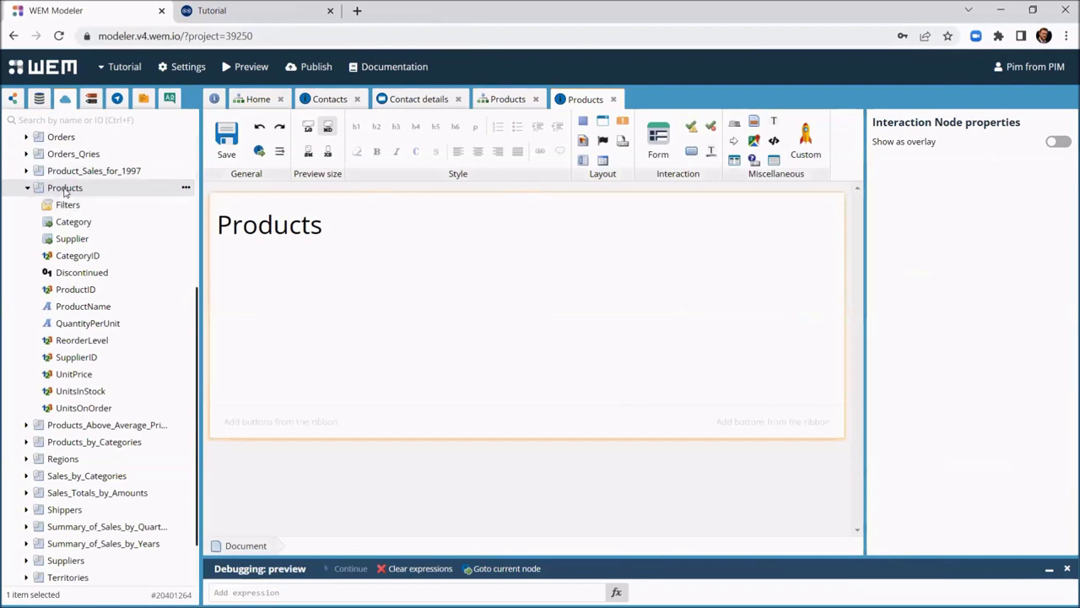
pyautogui.moveTo(65, 188); pyautogui.dragTo(293, 276)
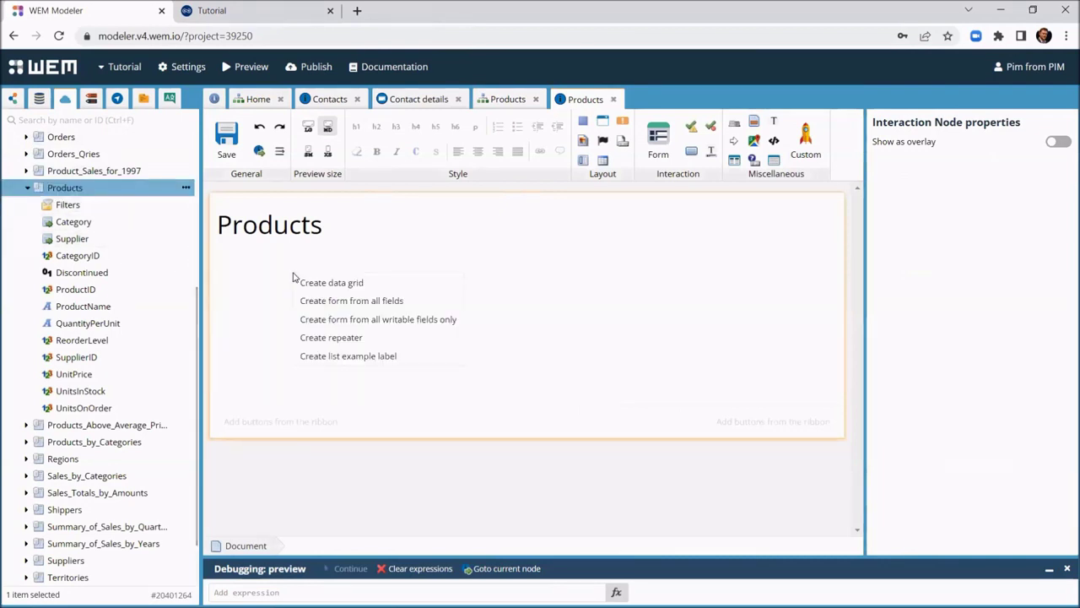
pyautogui.click(349, 285)
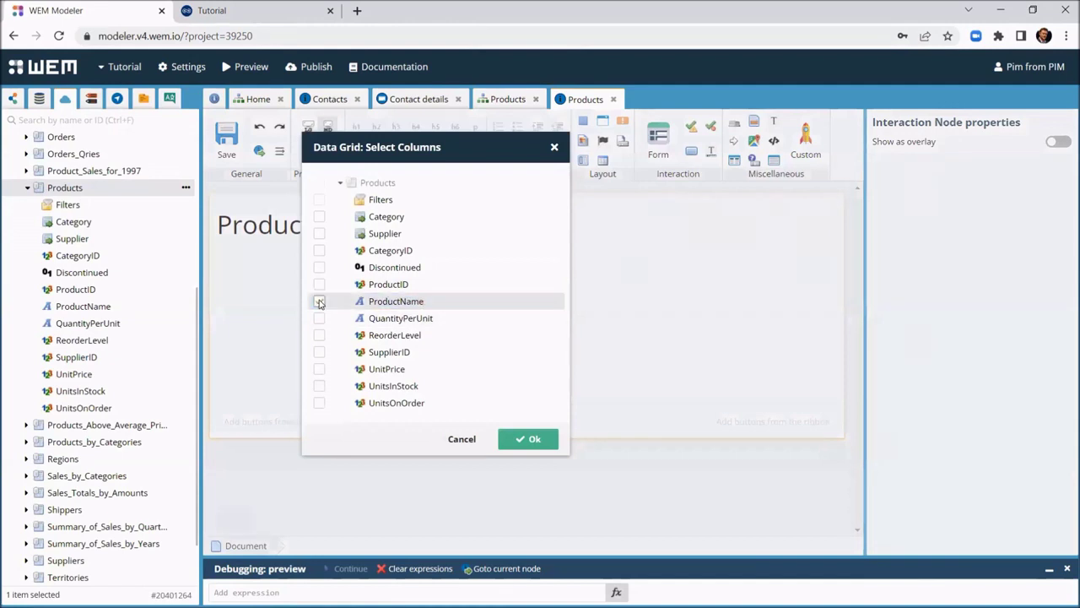
pyautogui.click(319, 302)
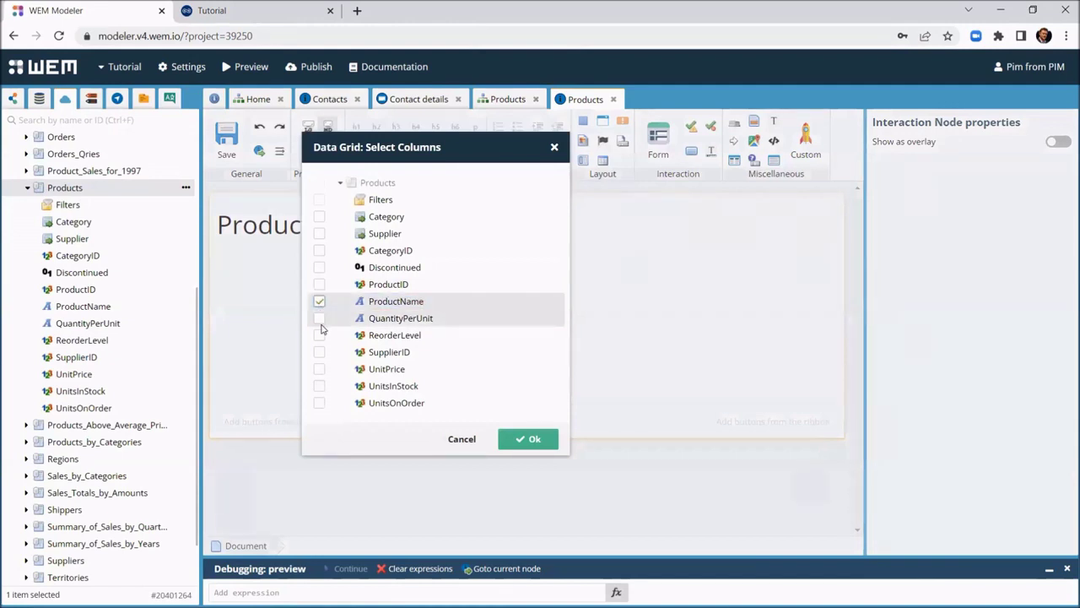
pyautogui.click(319, 369)
pyautogui.click(321, 386)
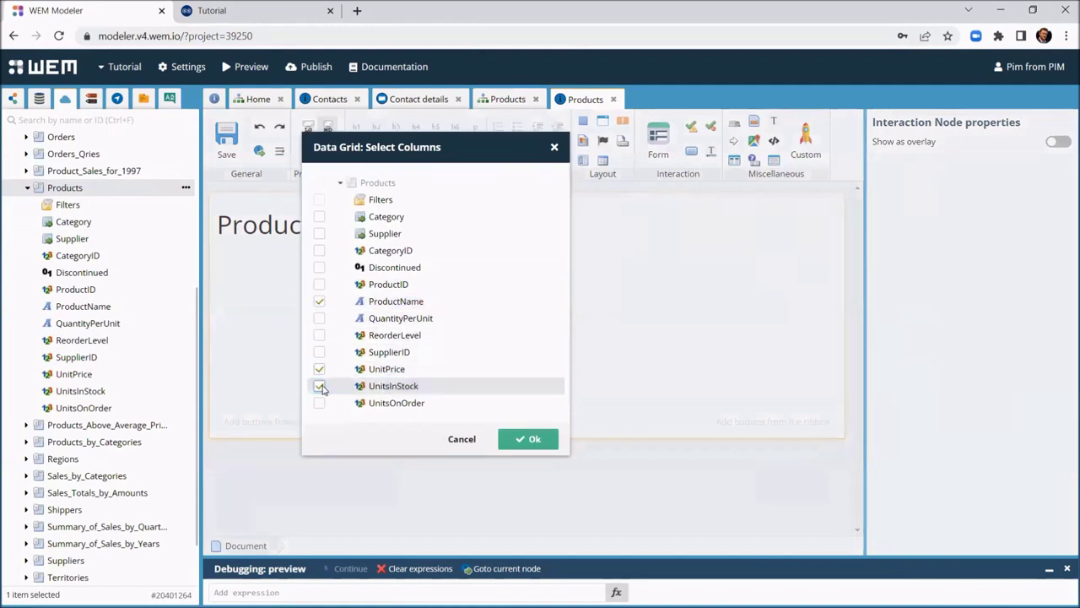
pyautogui.click(530, 441)
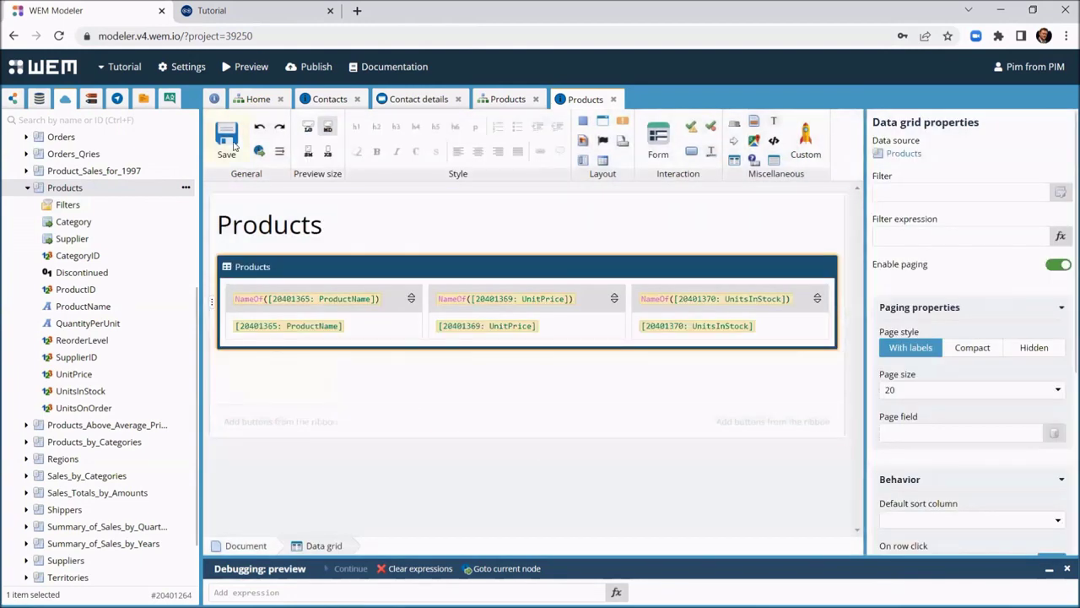
# - Save the Products template and look through the product list in the application preview
pyautogui.click(229, 141)
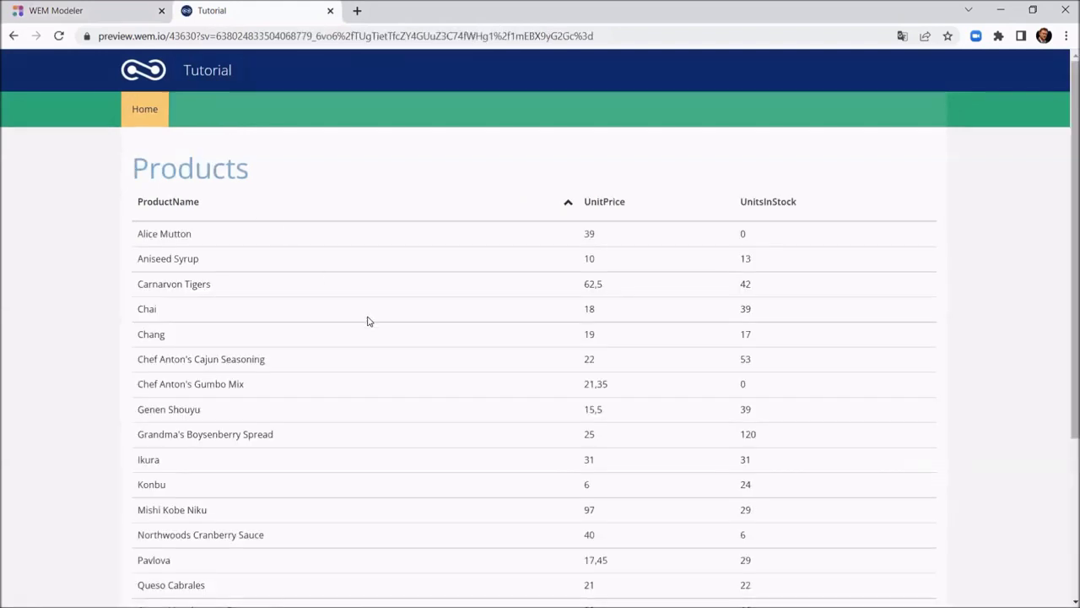
pyautogui.scroll(-3, 366, 321)
pyautogui.scroll(3, 368, 325)
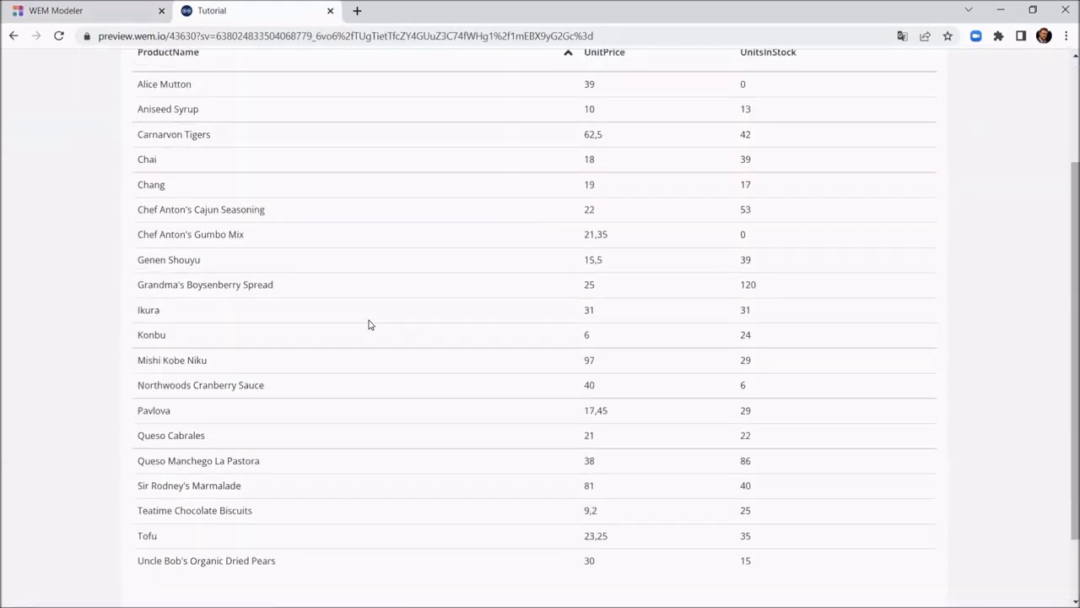
# - Back in the modeler's Products template, place a custom widget below the data grid and add the Advanced Charts widget library
pyautogui.click(131, 14)
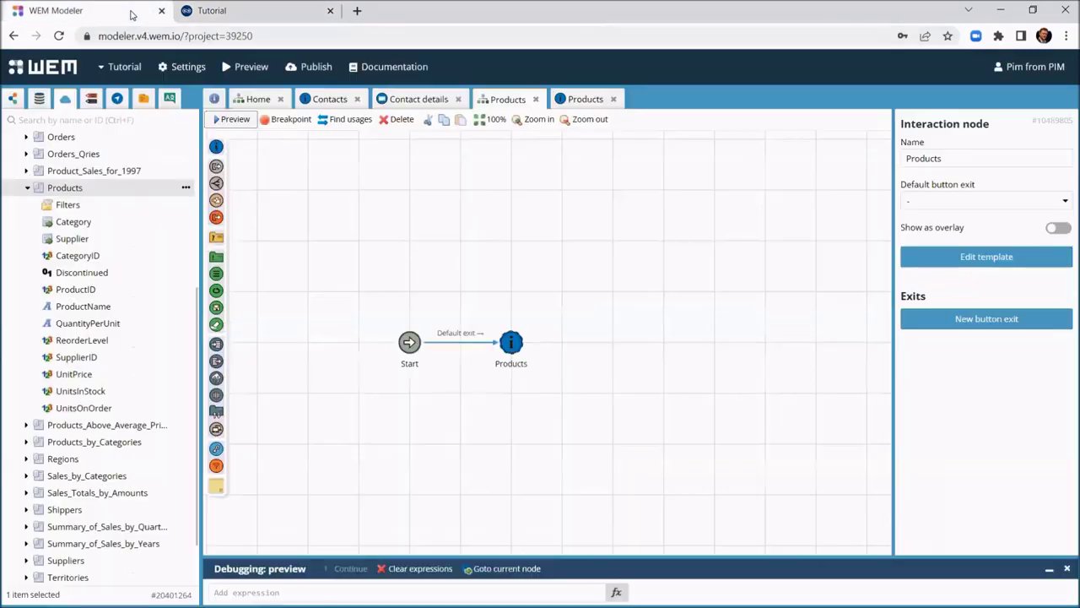
pyautogui.click(593, 102)
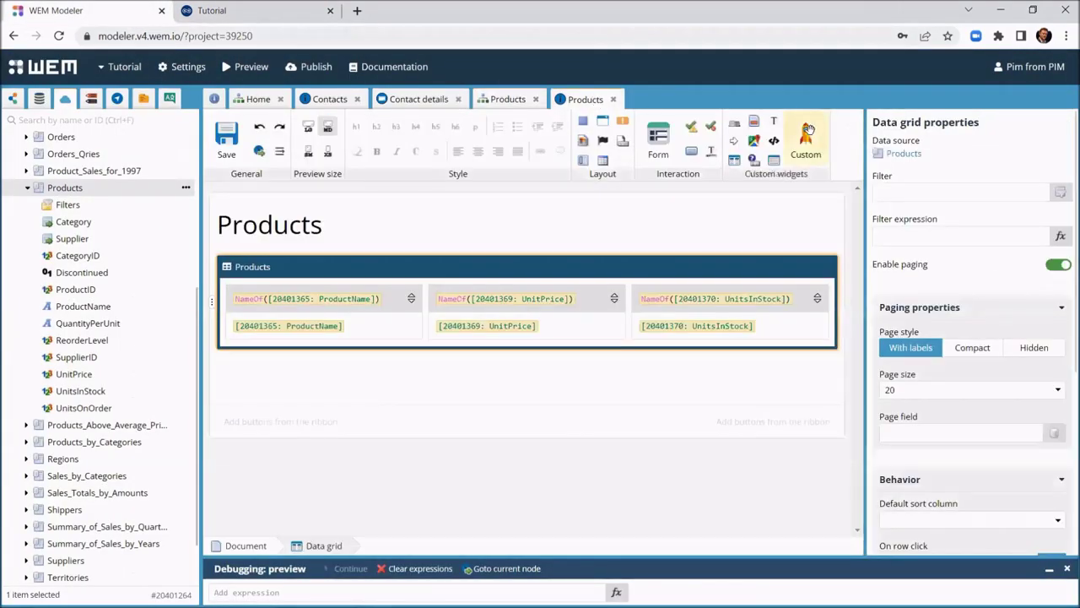
pyautogui.moveTo(748, 309); pyautogui.dragTo(692, 358)
pyautogui.click(377, 196)
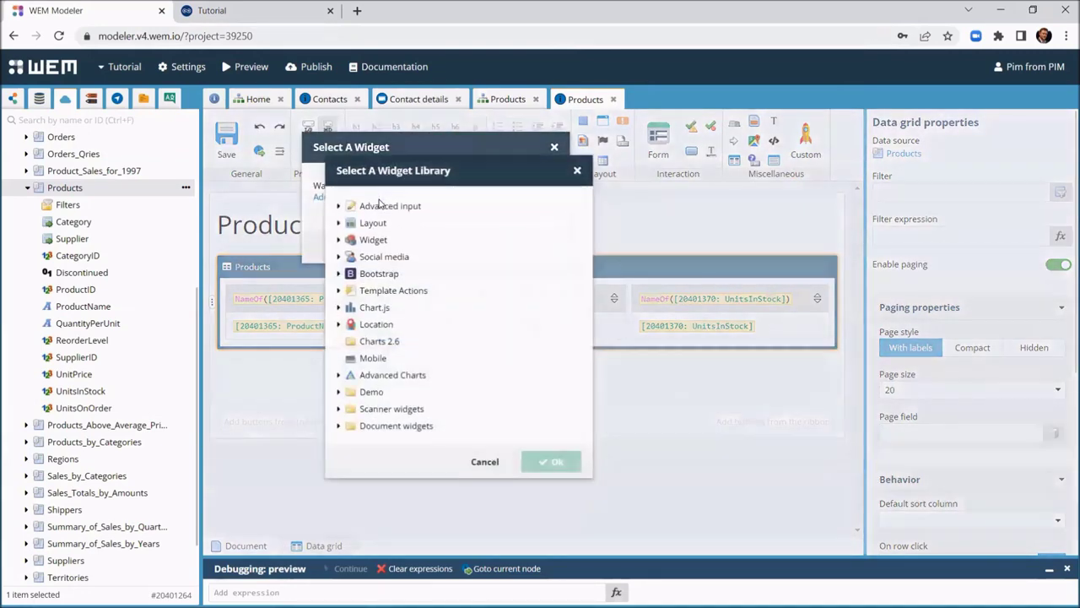
pyautogui.click(379, 205)
pyautogui.click(399, 375)
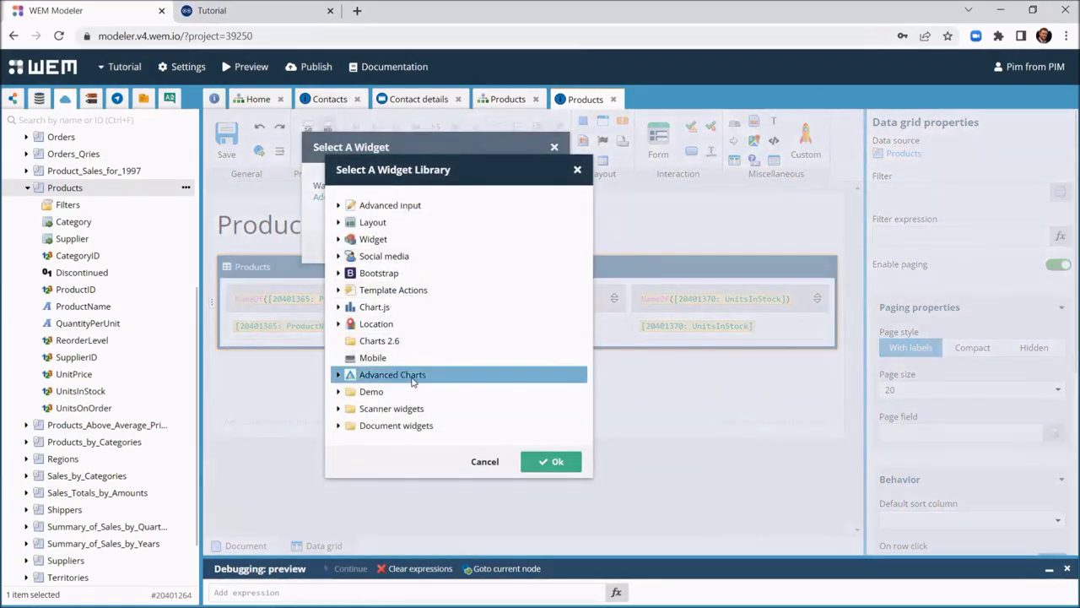
pyautogui.click(549, 461)
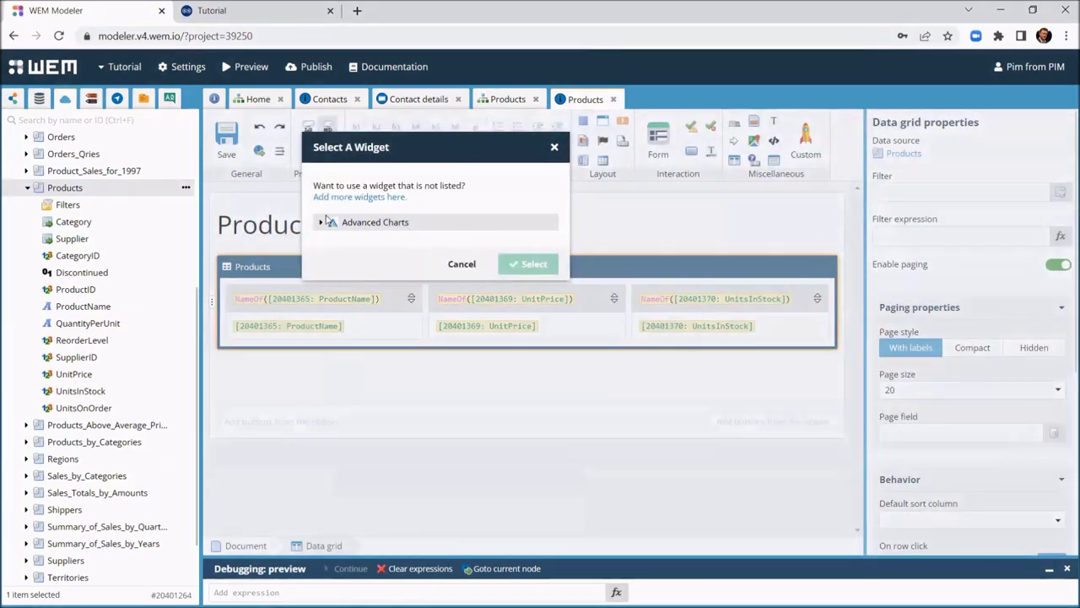
# - Choose the Line, Area and Bar Chart from the Advanced Charts library as the widget to insert
pyautogui.click(319, 223)
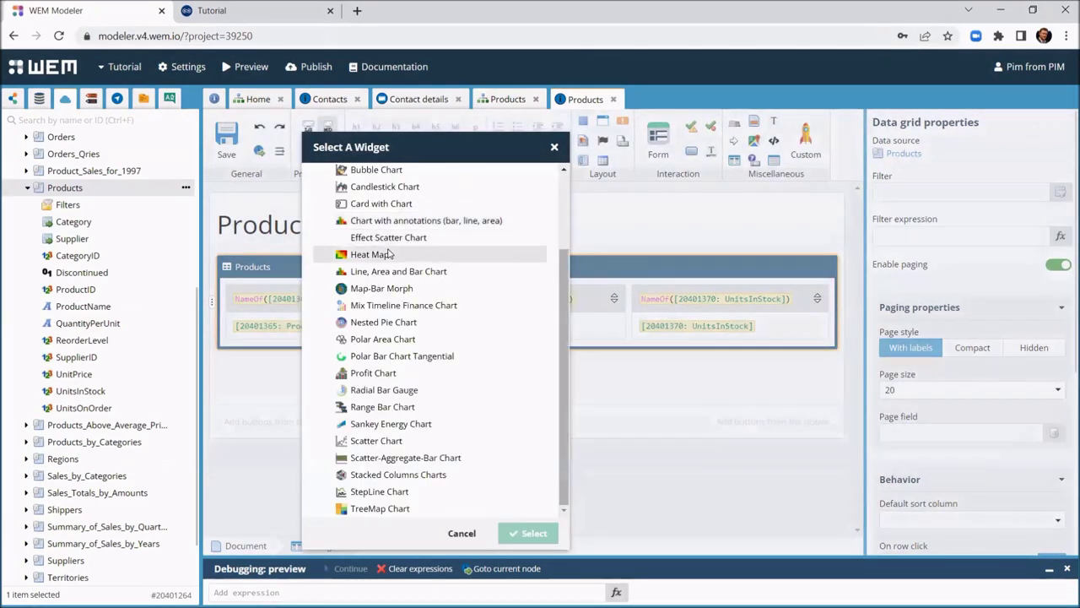
pyautogui.scroll(2, 388, 257)
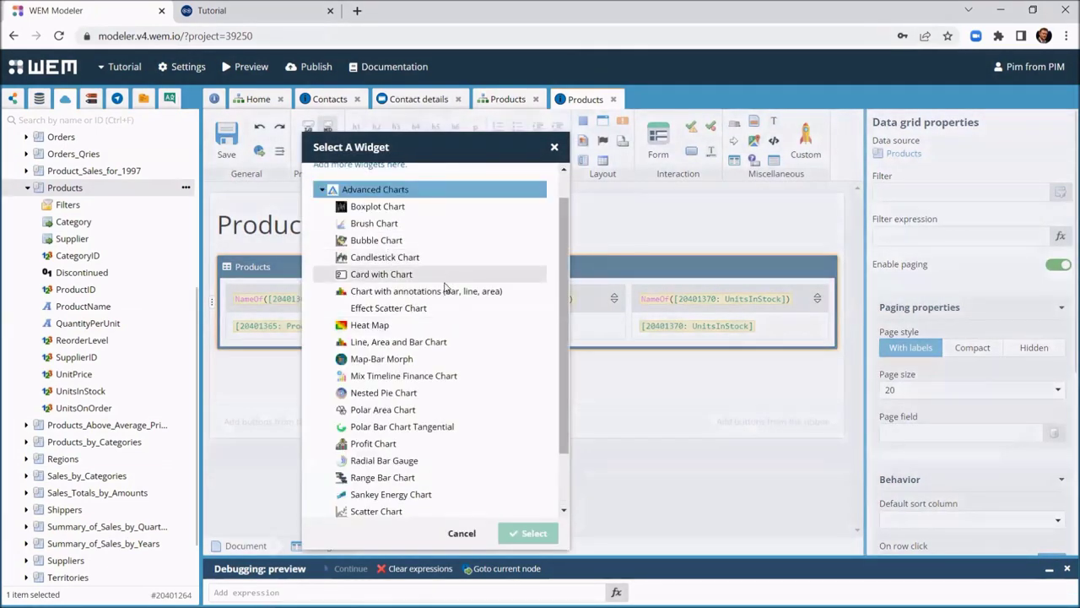
pyautogui.click(447, 342)
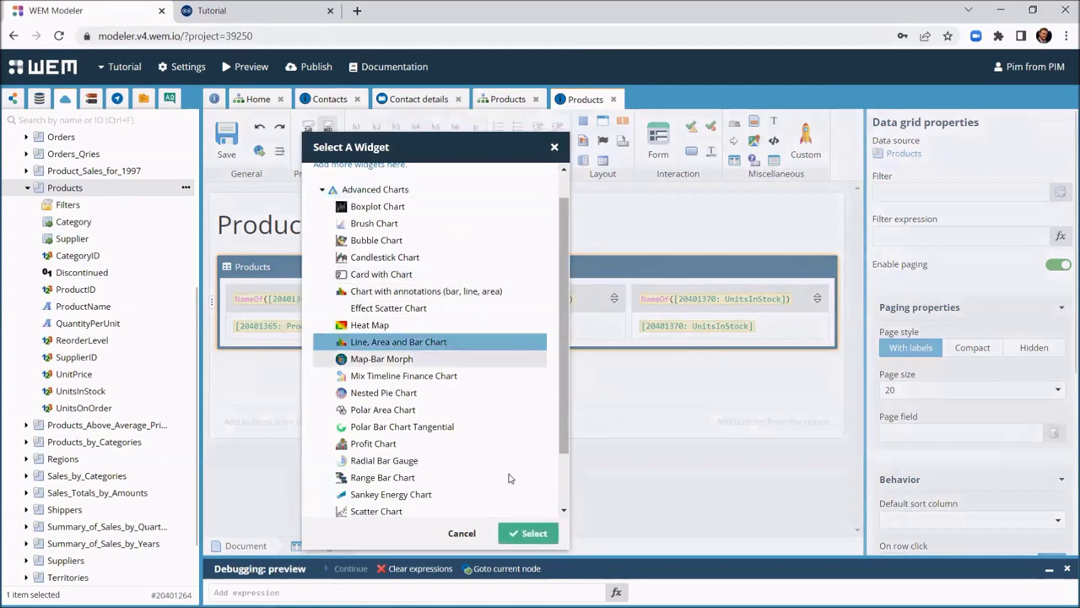
pyautogui.click(529, 534)
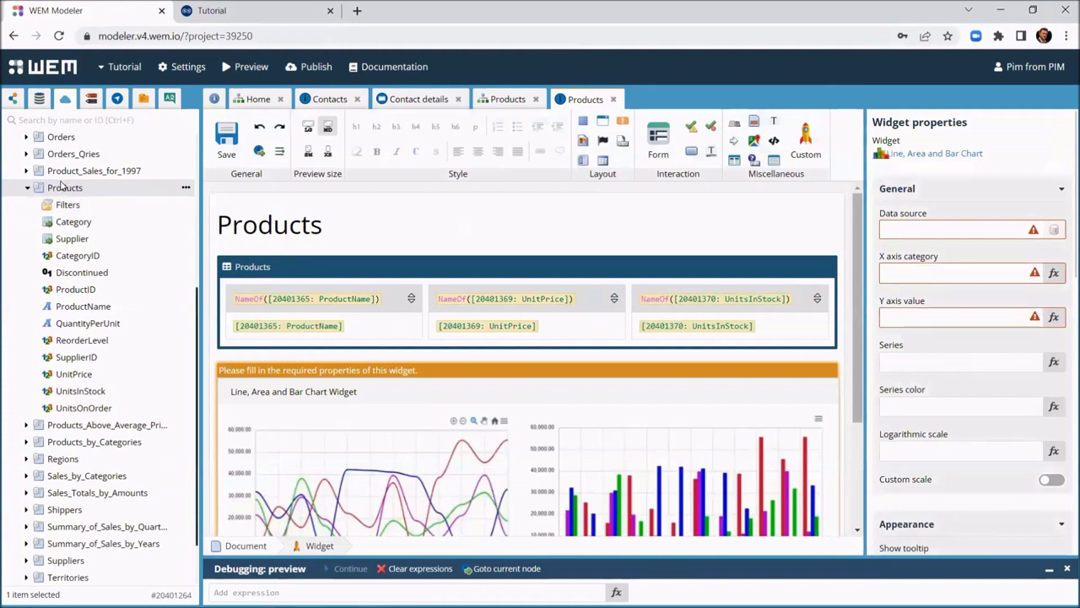
# - Set the chart widget's data source to Products, X axis category to ProductName and Y axis value to UnitsInStock, and save the template
pyautogui.moveTo(64, 187); pyautogui.dragTo(916, 233)
pyautogui.moveTo(82, 311); pyautogui.dragTo(956, 273)
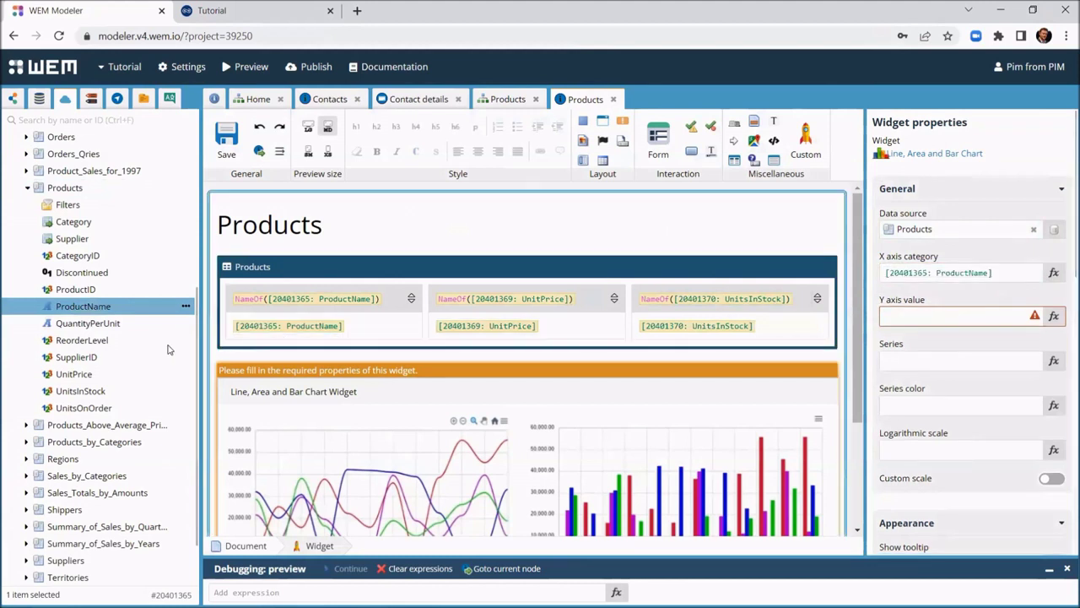
pyautogui.click(117, 392)
pyautogui.moveTo(117, 392); pyautogui.dragTo(926, 323)
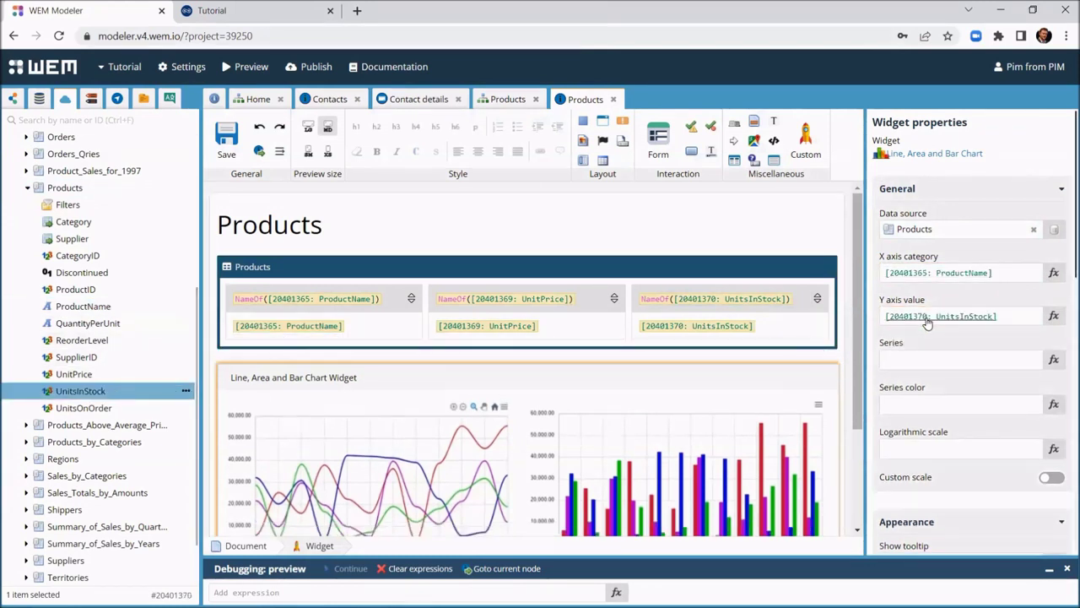
pyautogui.click(226, 138)
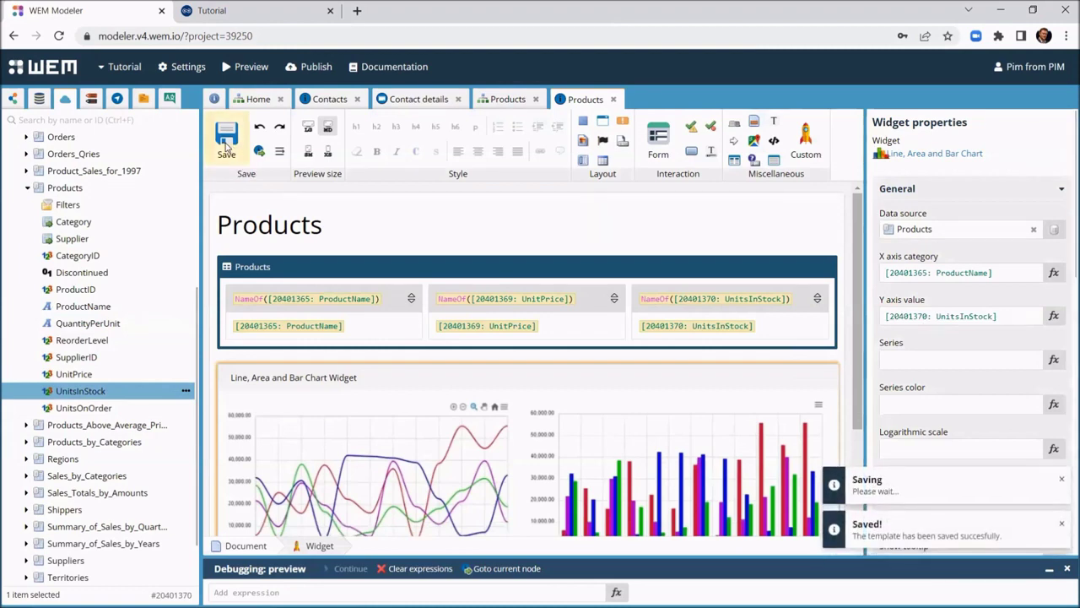
# - Switch to the application preview, examine individual bars of the chart below the product list, and open the chart's download options
pyautogui.click(252, 18)
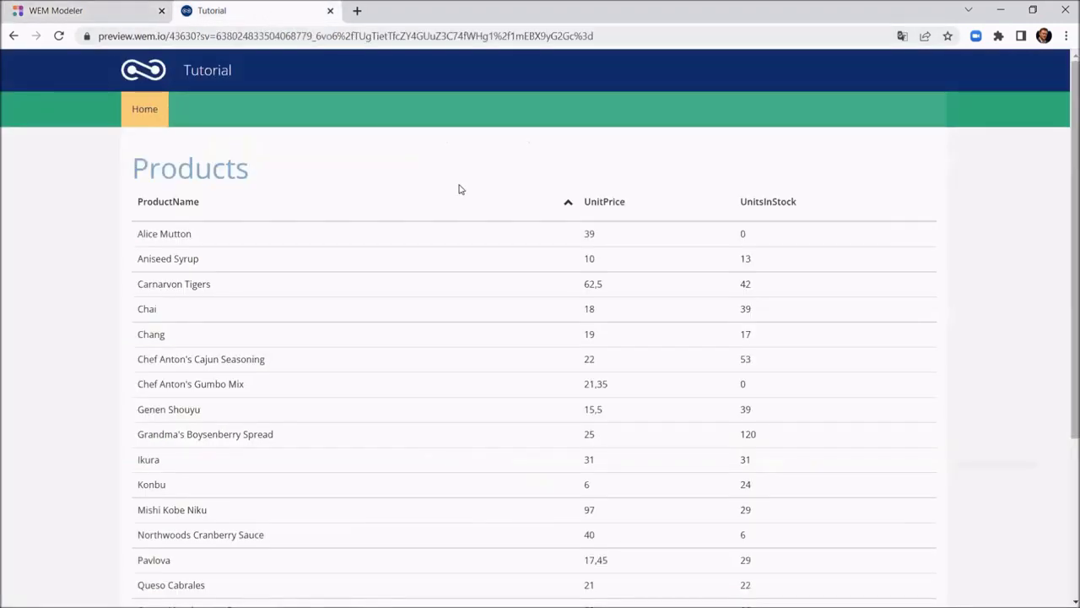
pyautogui.scroll(-3, 459, 189)
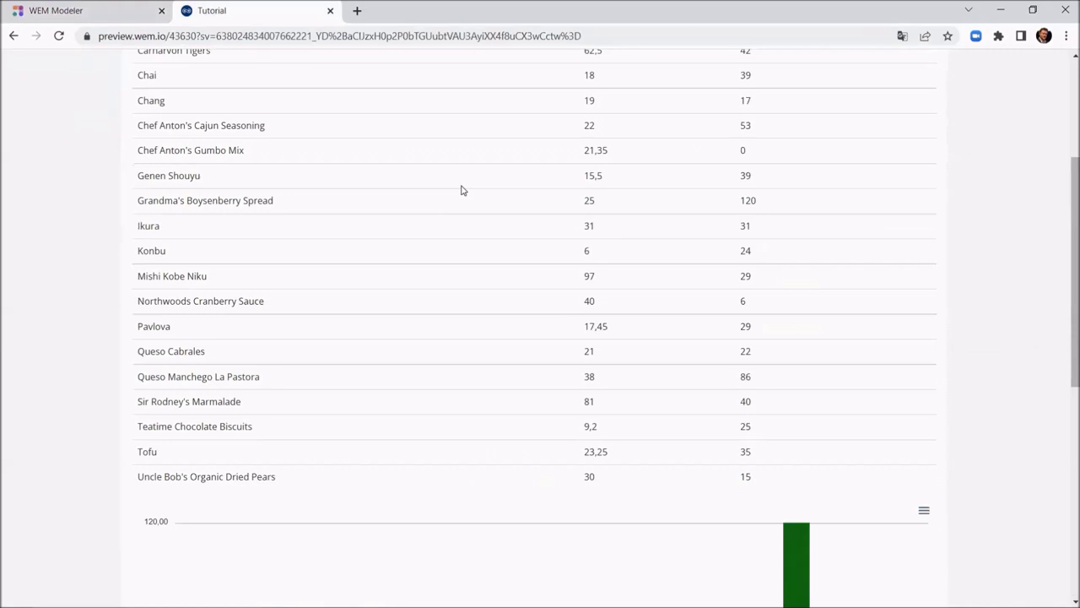
pyautogui.scroll(-5, 460, 189)
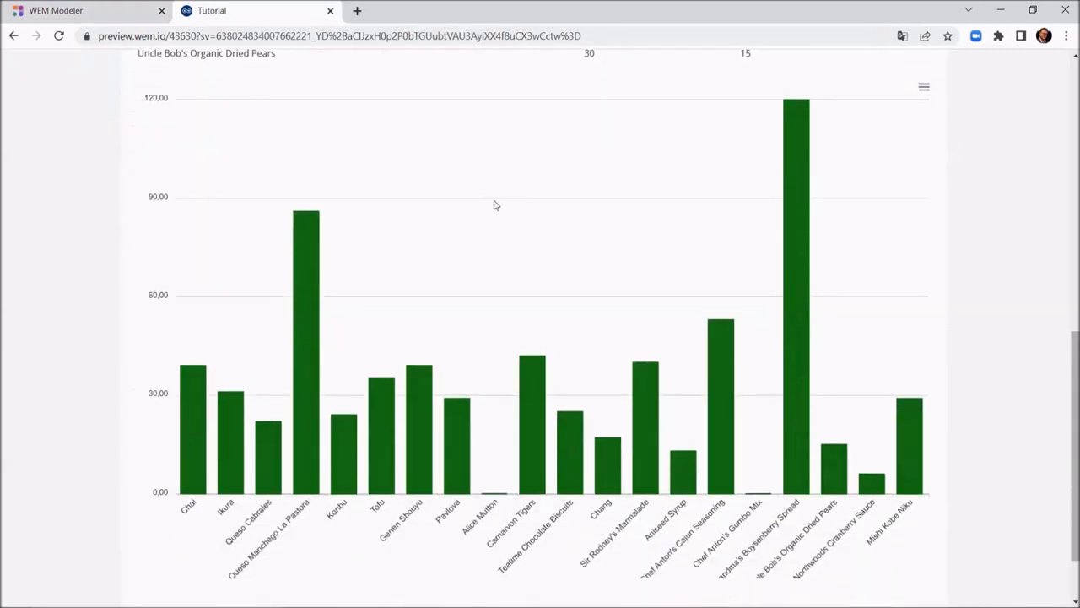
pyautogui.moveTo(641, 397)
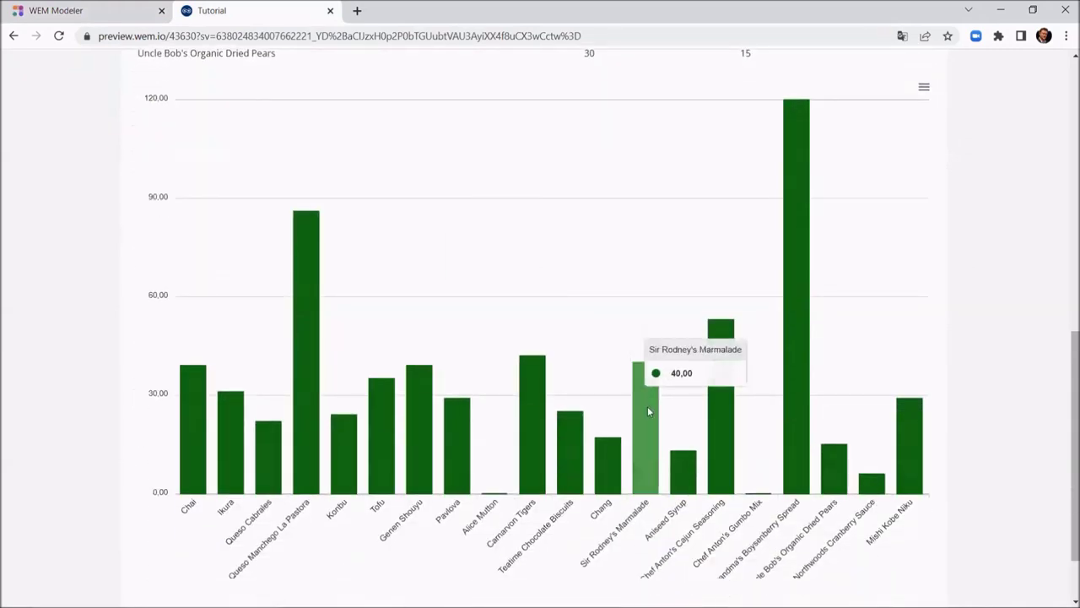
pyautogui.moveTo(729, 401)
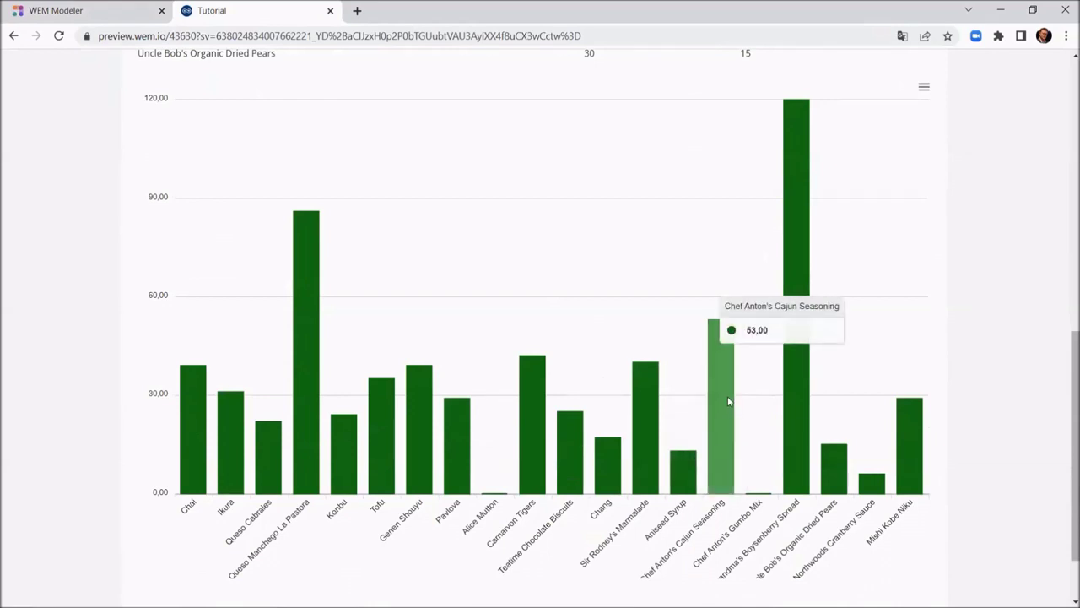
pyautogui.click(926, 91)
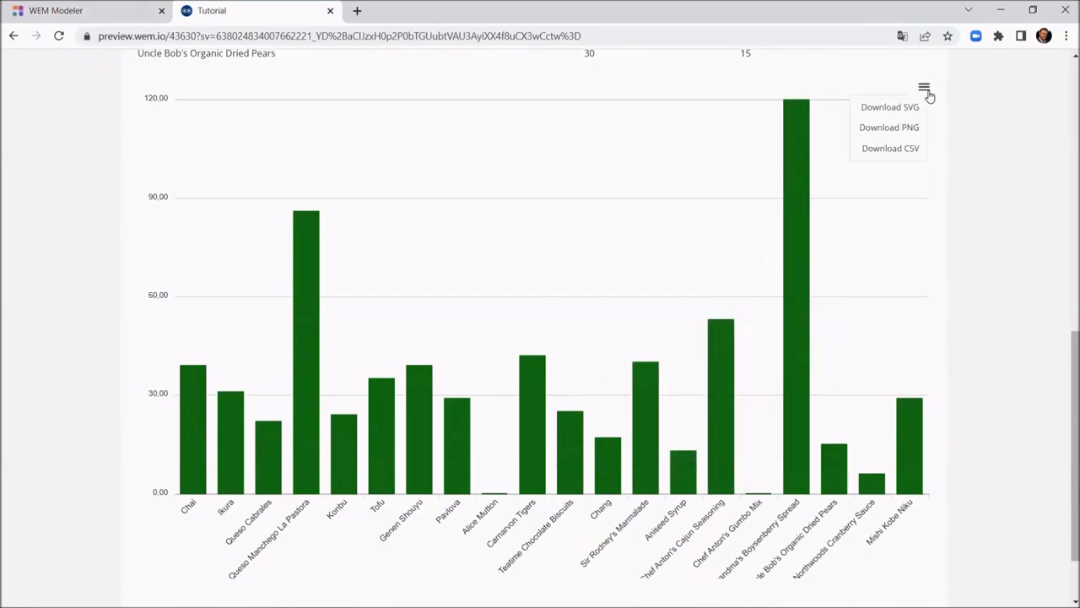